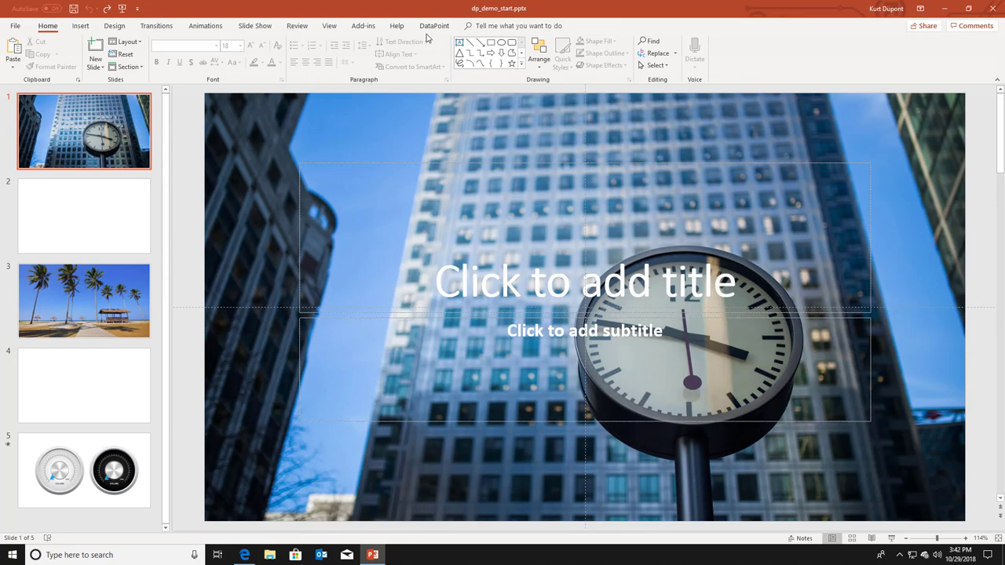
# Step: Show the DataPoint ribbon commands for dp_demo_start.pptx while slide 1 is displayed
pyautogui.click(433, 26)
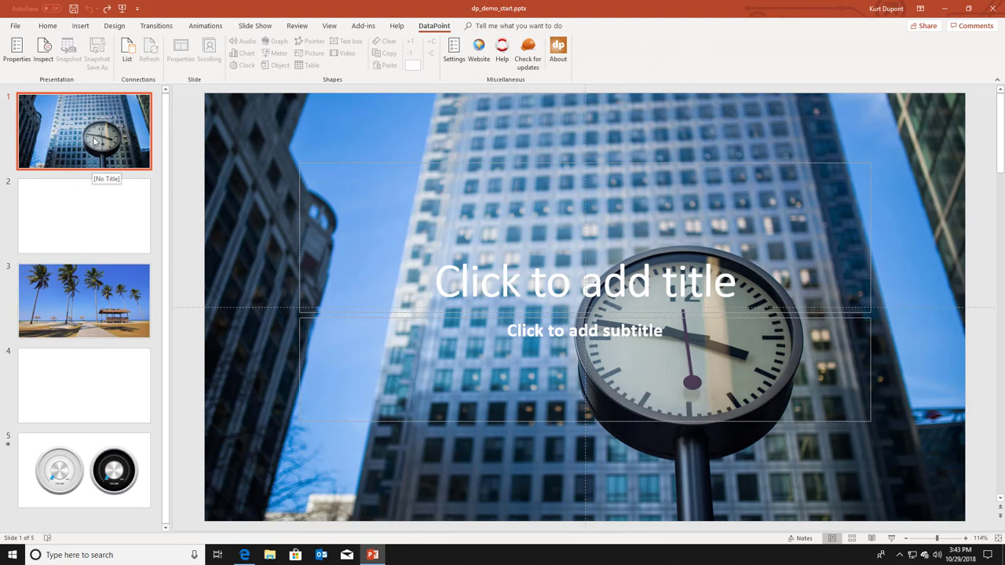
# Step: Make slide 1's title a live DataPoint clock in the long date format, e.g. Monday, October 29, 2018
pyautogui.click(476, 287)
pyautogui.press('Escape')
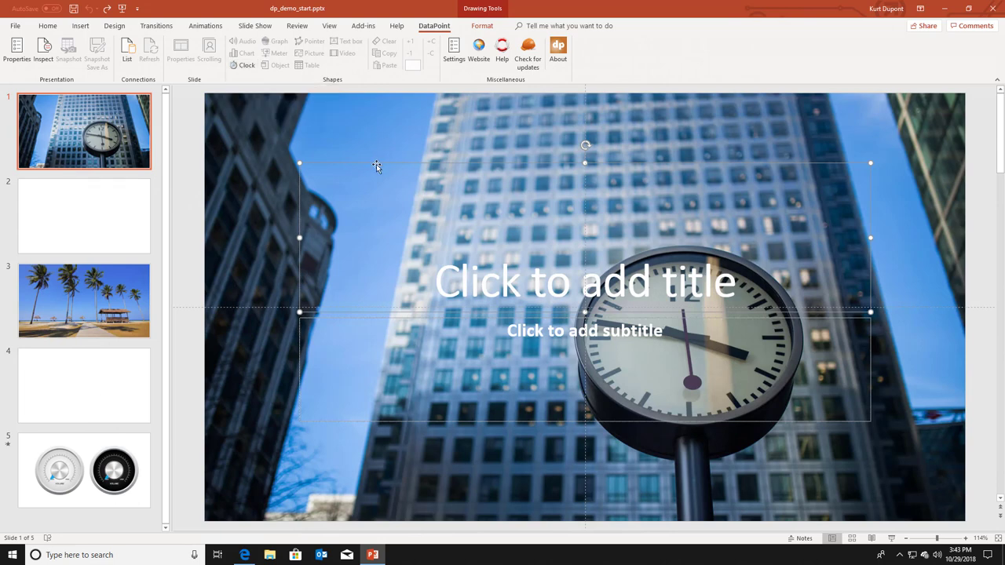
pyautogui.click(244, 66)
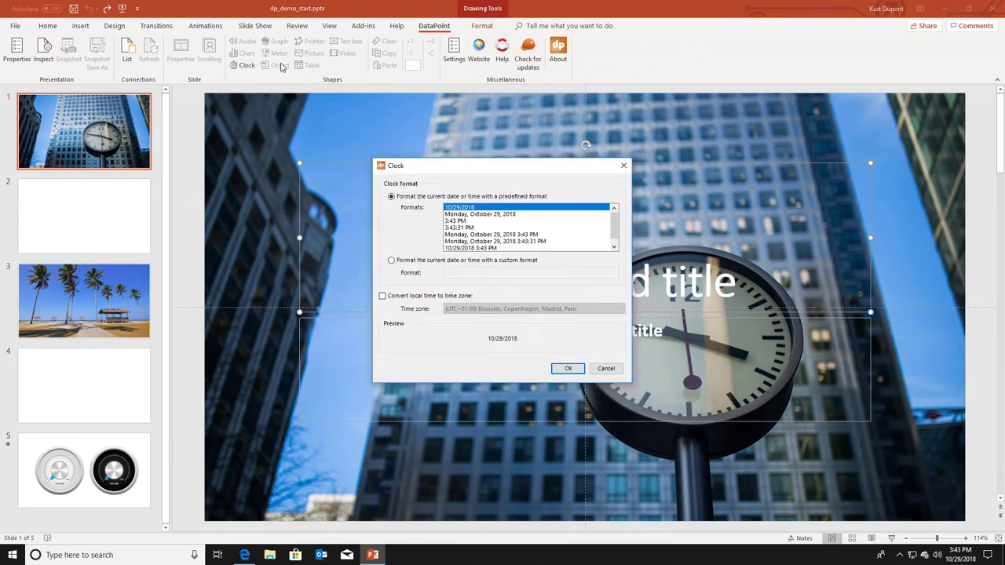
pyautogui.click(455, 214)
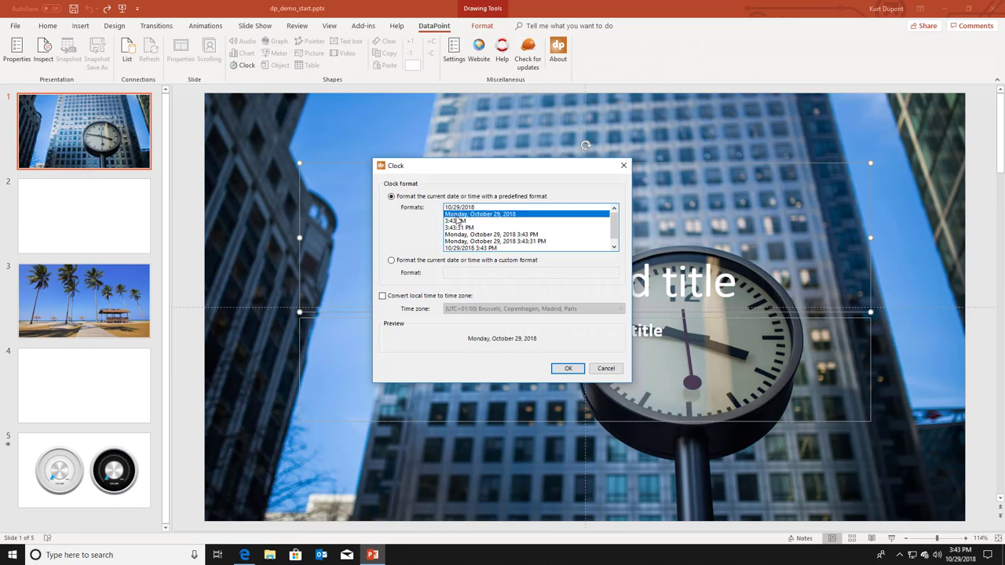
pyautogui.click(567, 369)
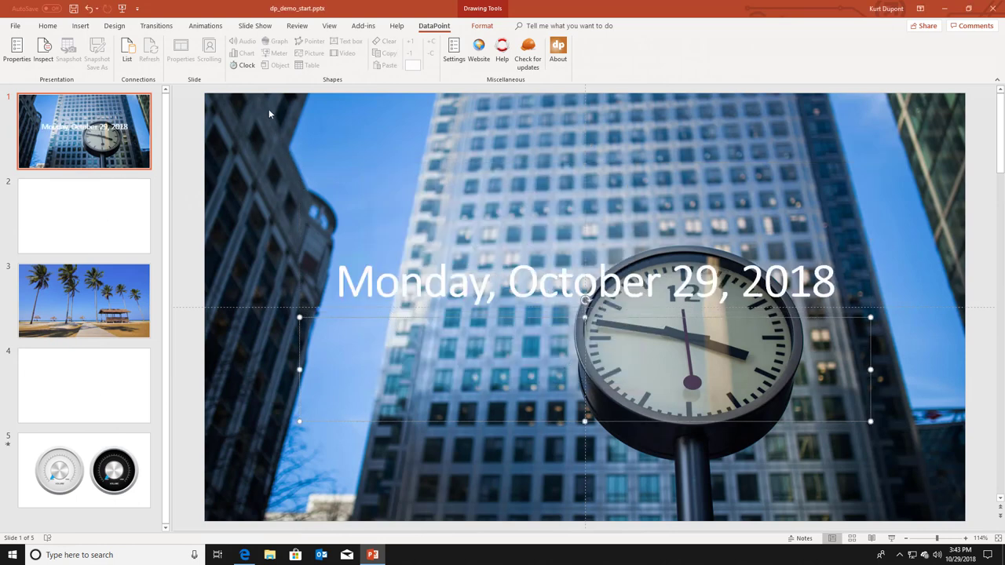
# Step: Make the subtitle a live clock in the h:mm:ss PM time format
pyautogui.click(244, 66)
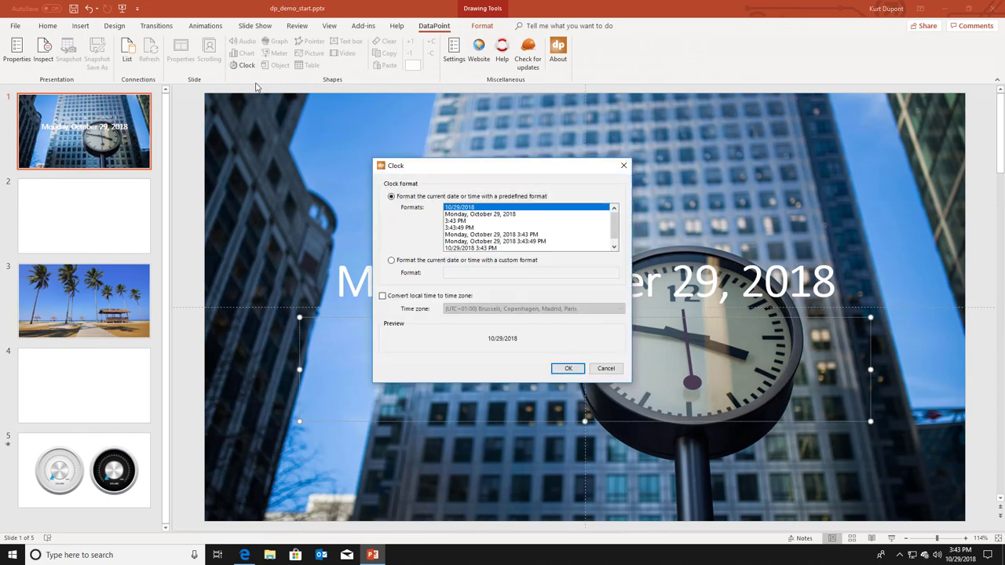
pyautogui.click(459, 227)
pyautogui.click(567, 369)
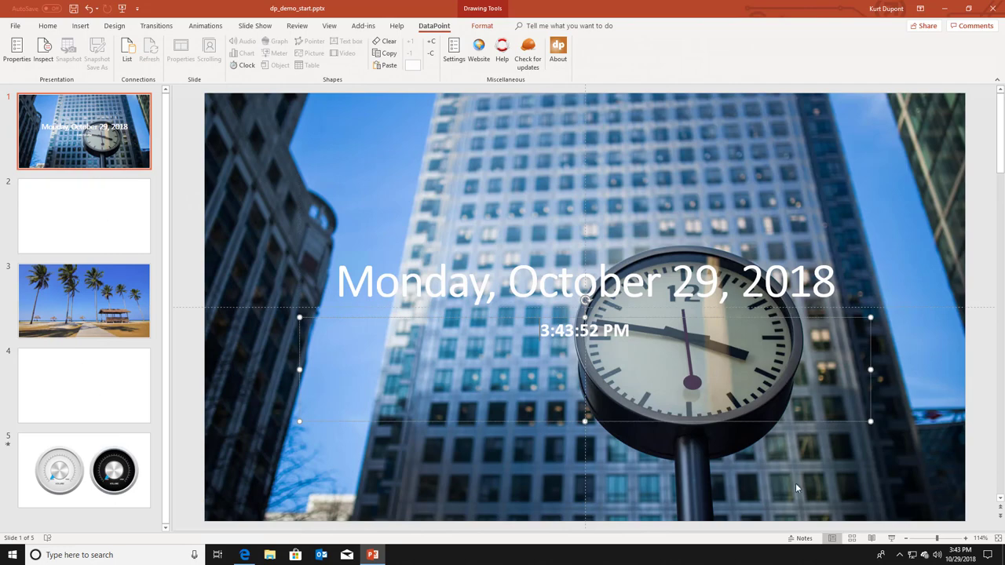
# Step: Select blank slide 2, then switch to the browser showing the ABC News RSS feeds page
pyautogui.click(891, 539)
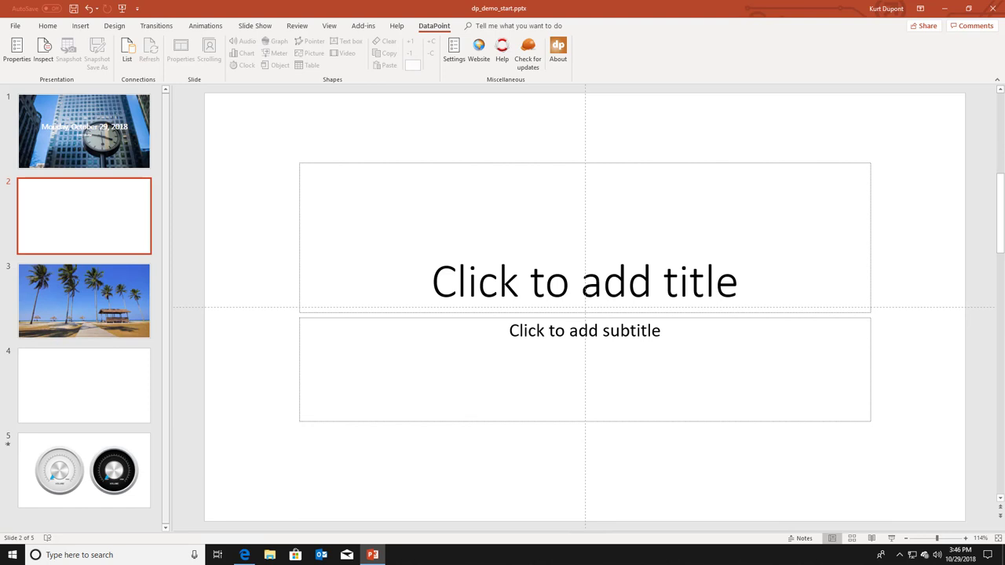
pyautogui.click(244, 555)
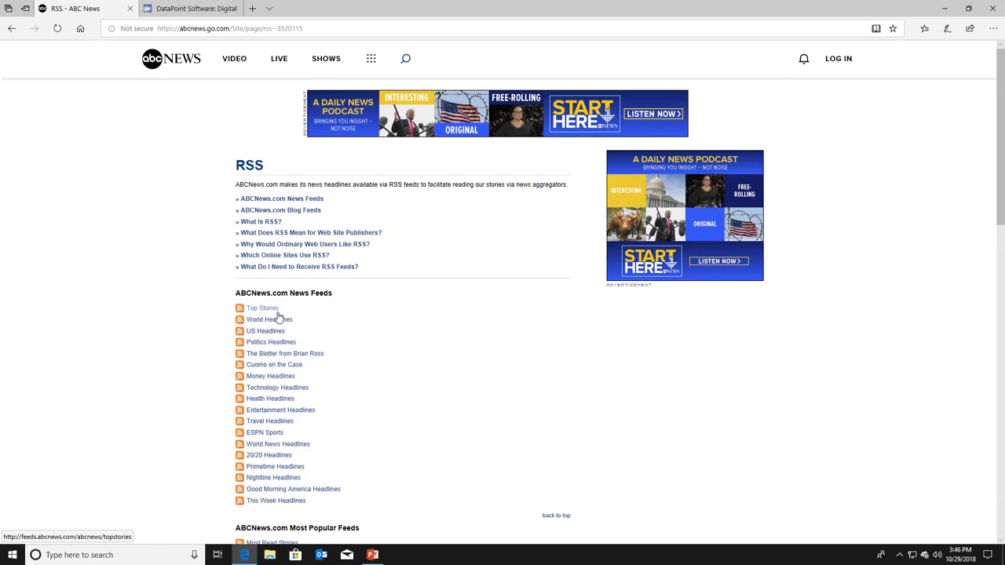
# Step: Copy the ABC News Travel Headlines feed URL from the address bar and return to PowerPoint
pyautogui.click(282, 422)
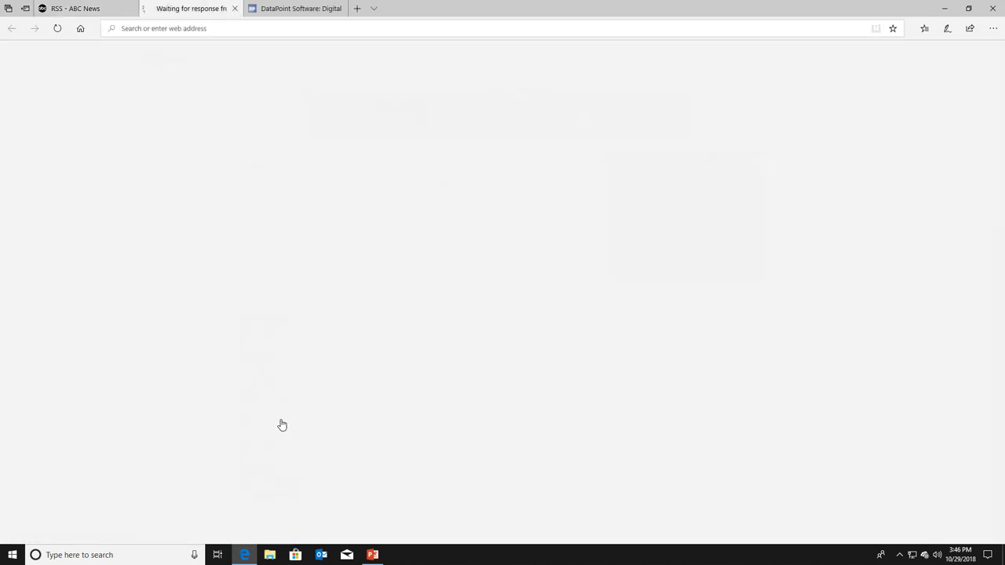
pyautogui.click(326, 27)
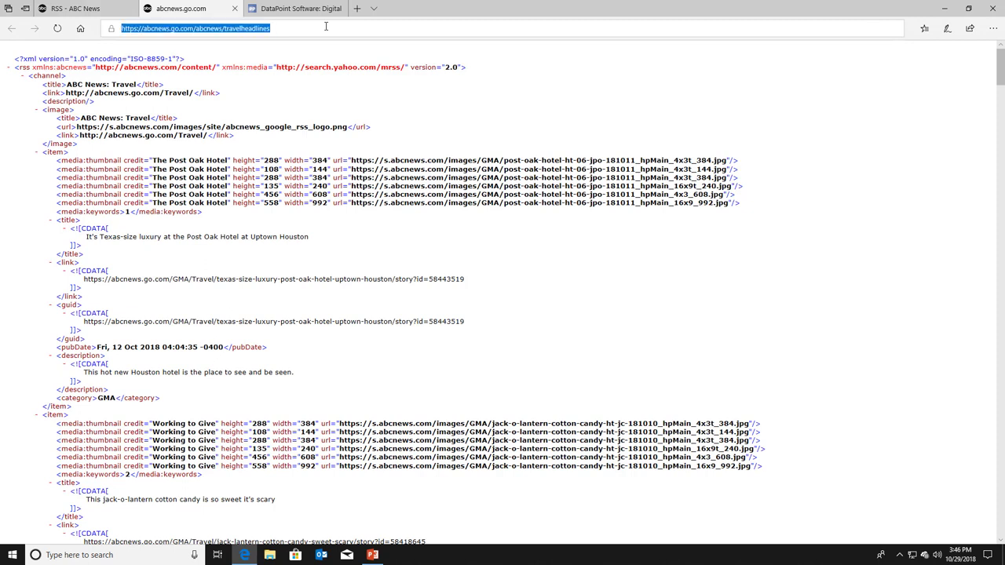
pyautogui.rightClick(259, 30)
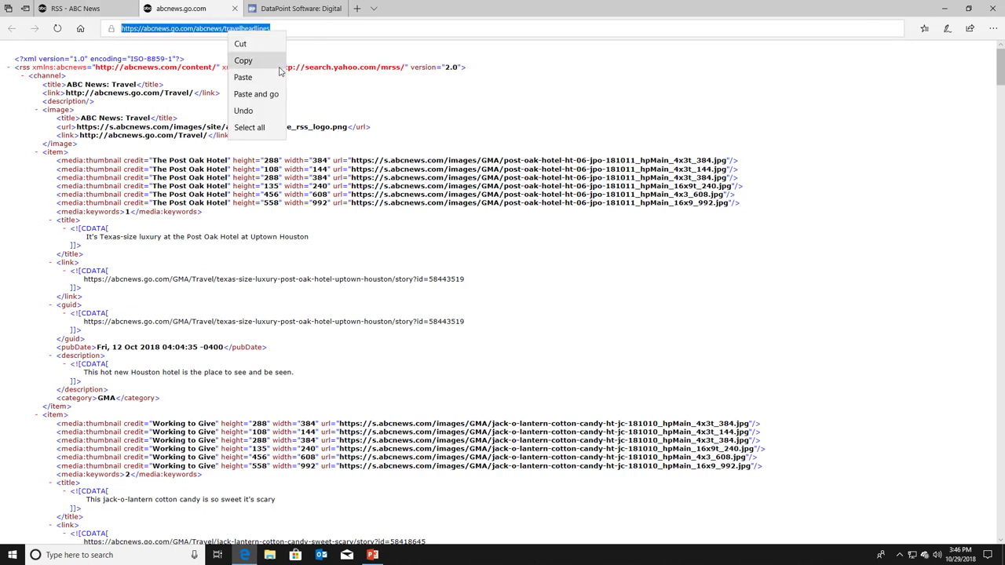
pyautogui.click(280, 63)
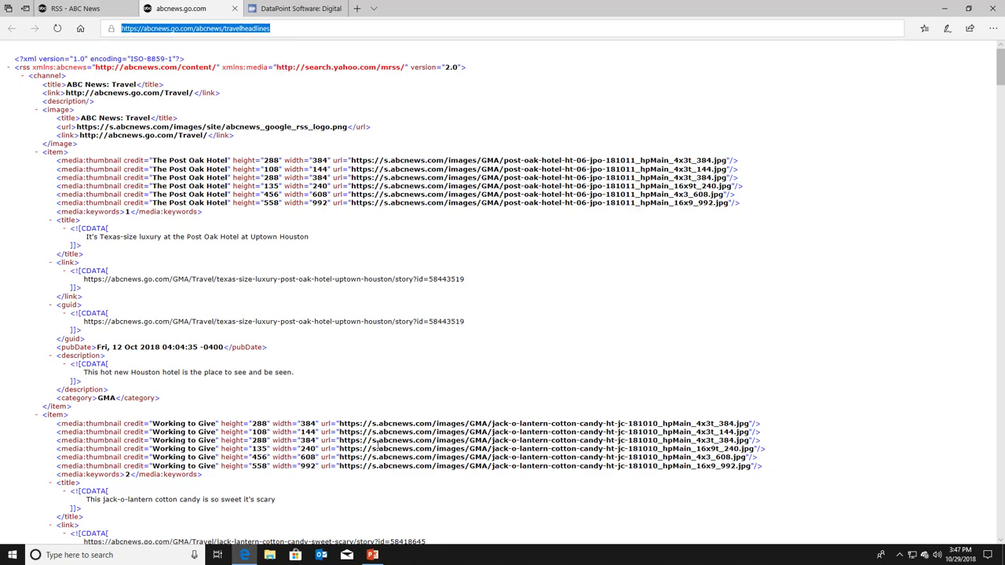
pyautogui.click(372, 555)
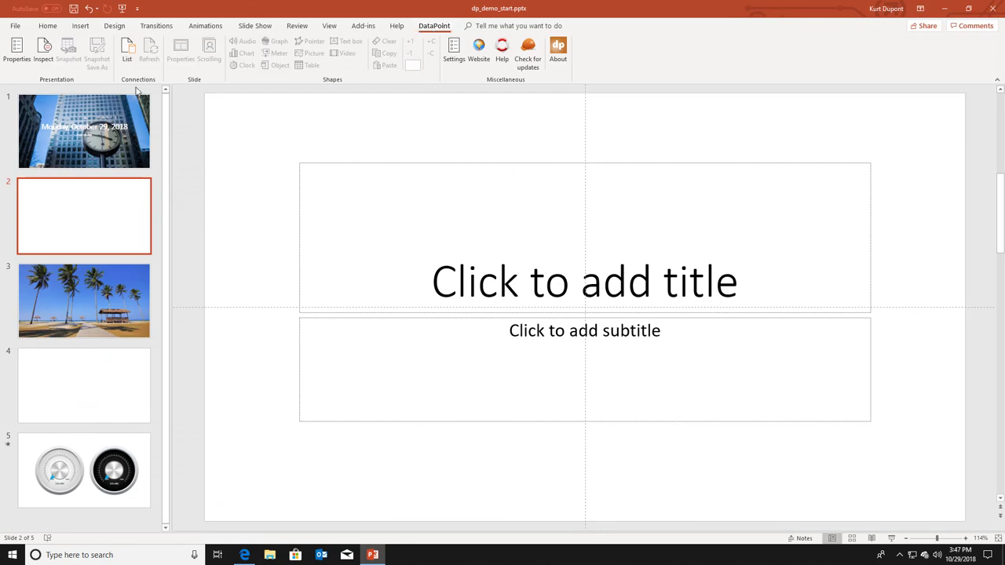
# Step: Add a DataPoint News (RSS) query using the pasted Travel Headlines feed URL
pyautogui.click(128, 51)
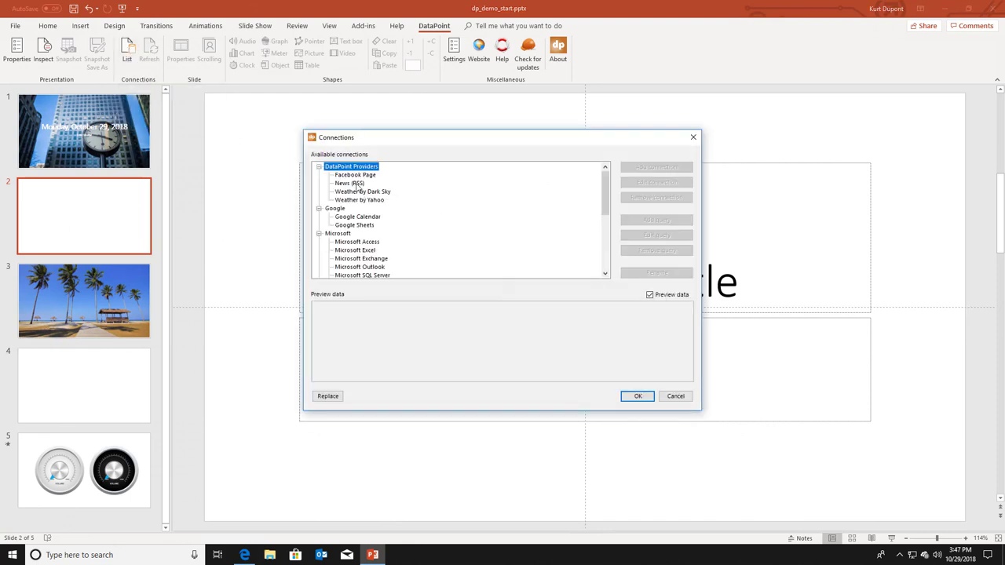
pyautogui.click(355, 185)
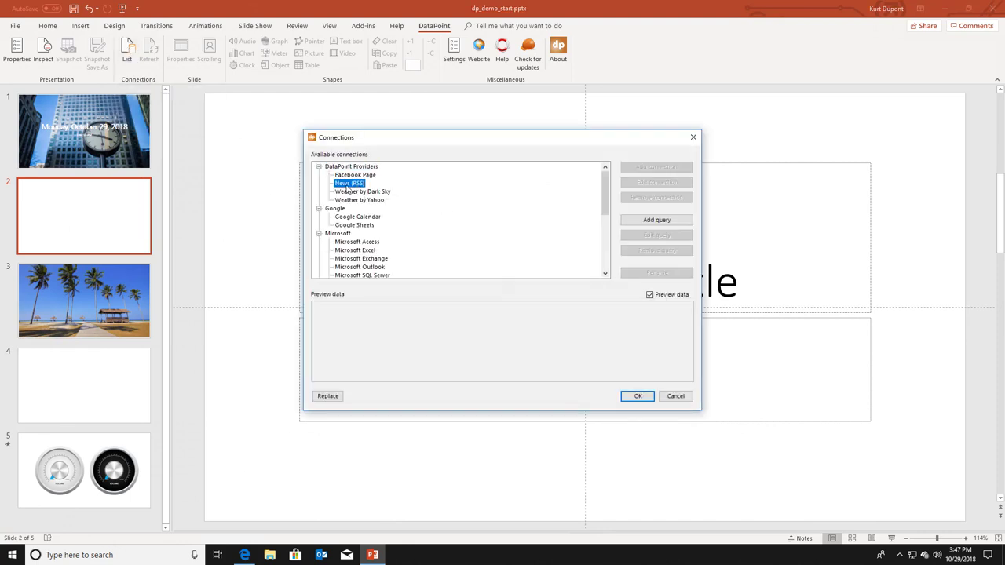
pyautogui.click(645, 222)
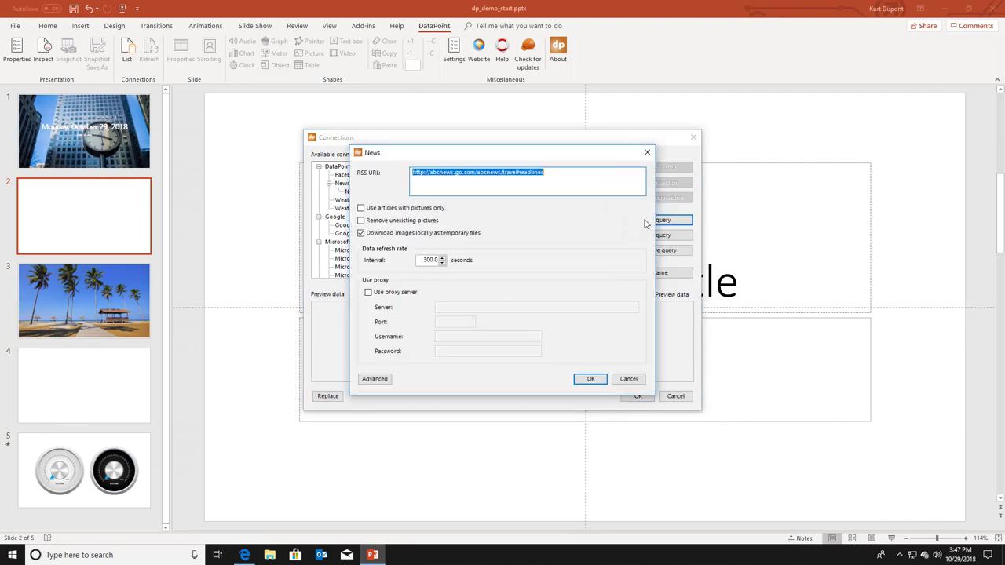
pyautogui.rightClick(554, 172)
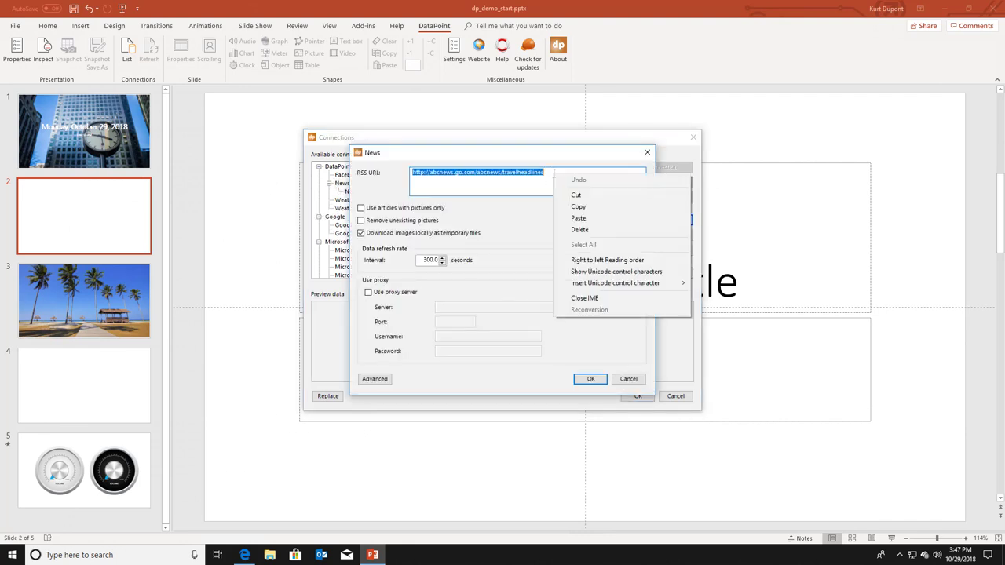
pyautogui.click(578, 219)
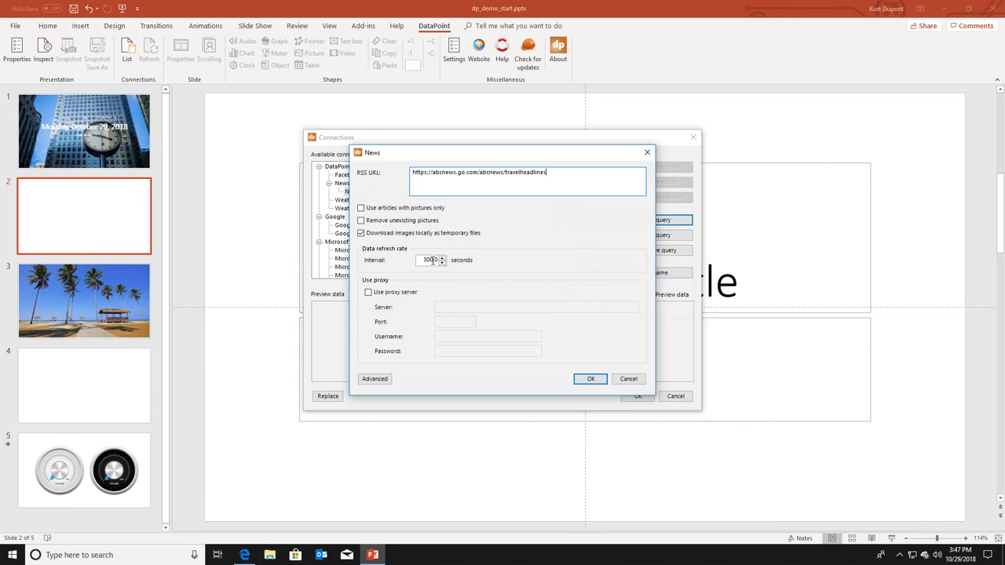
pyautogui.click(591, 378)
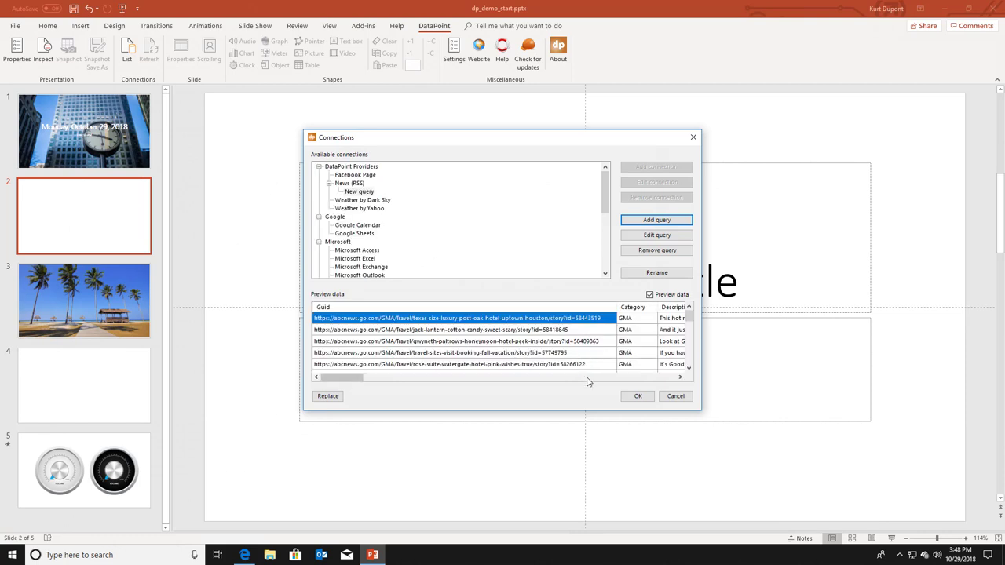
# Step: Rename the new feed query to 'Travel info' and close the connections list
pyautogui.click(587, 378)
pyautogui.click(589, 378)
pyautogui.click(594, 378)
pyautogui.click(610, 378)
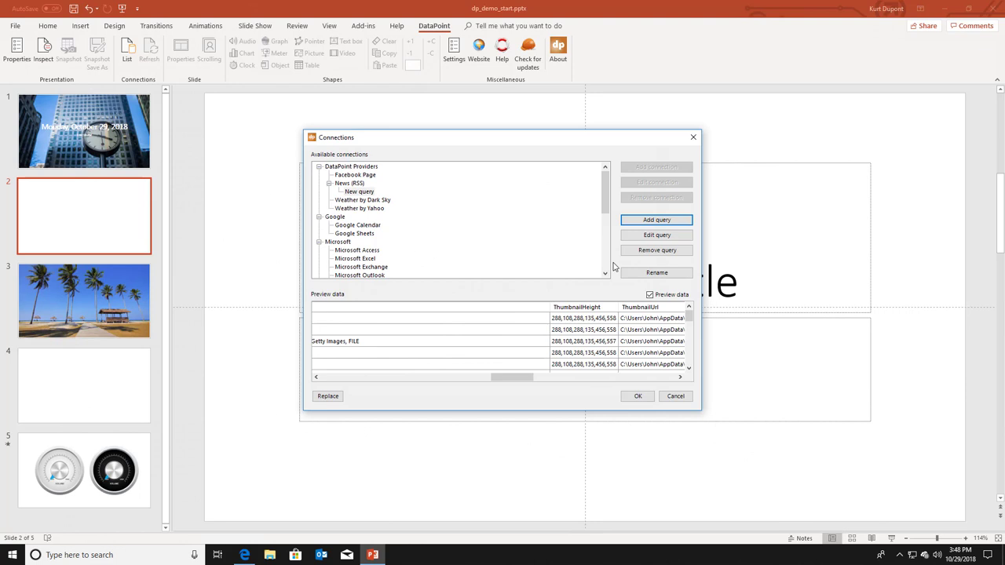
pyautogui.click(359, 192)
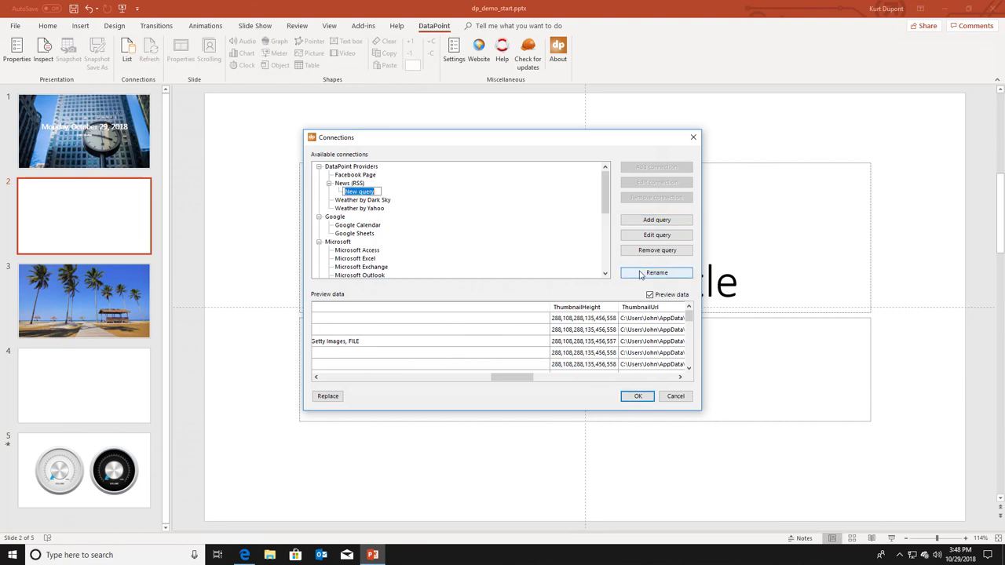
pyautogui.write('Te')
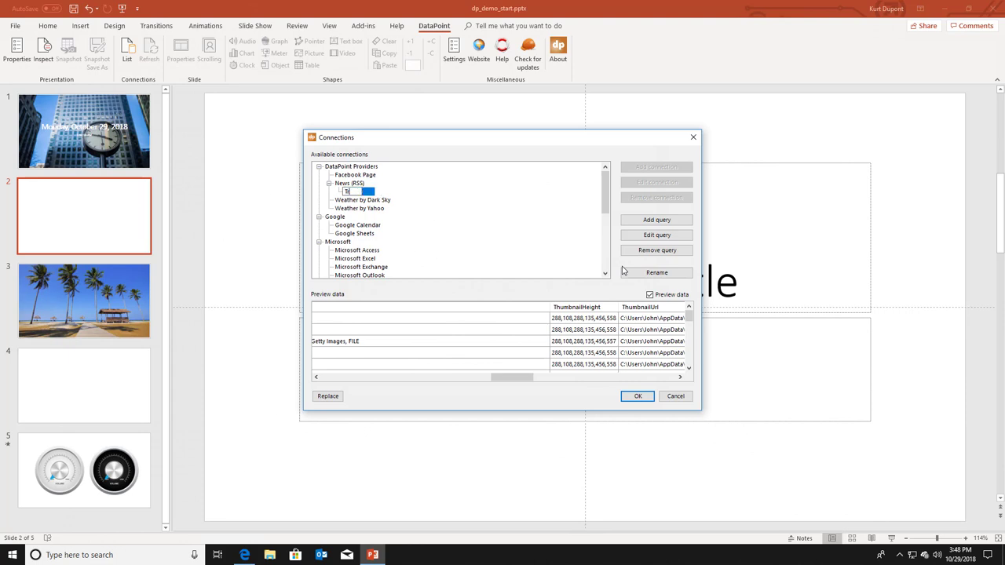
pyautogui.write('avel info')
pyautogui.click(637, 396)
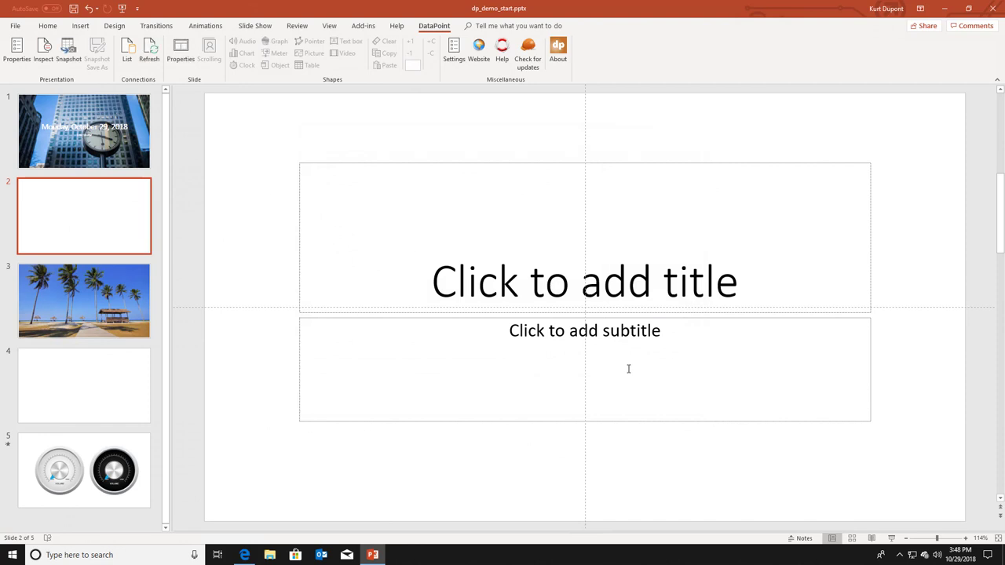
pyautogui.click(638, 289)
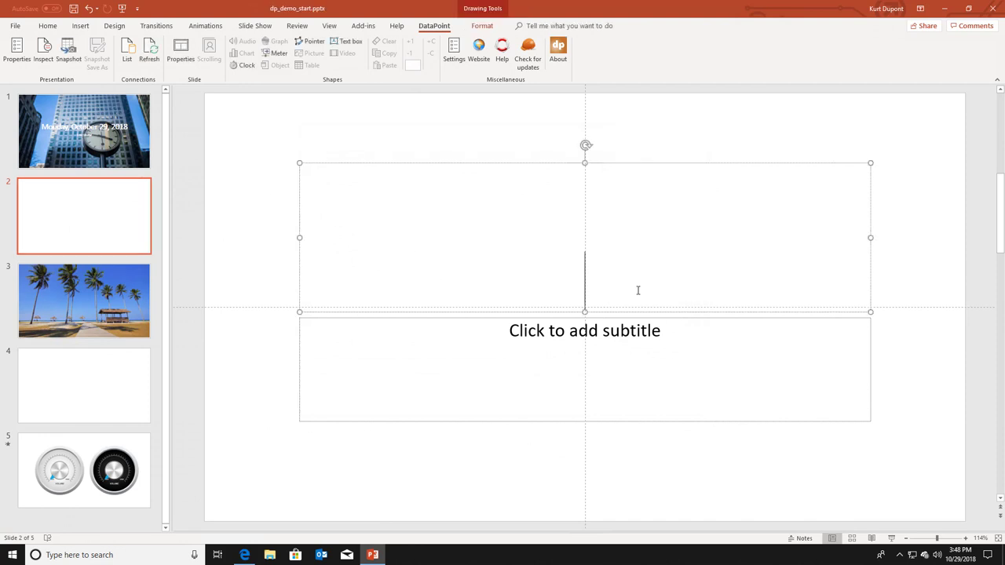
# Step: Link slide 2's title to the Travel info feed's Title column as a DataPoint text box
pyautogui.click(351, 43)
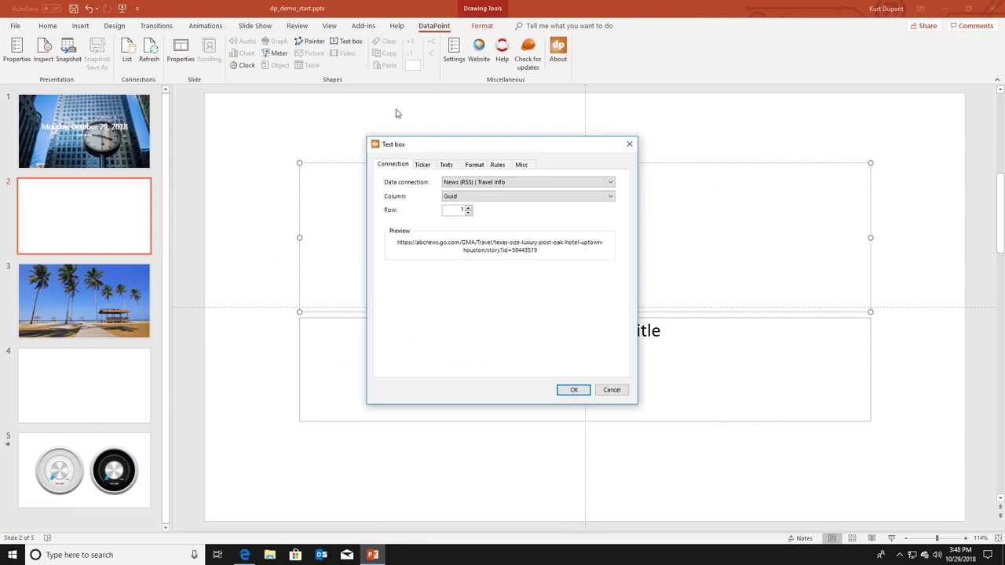
pyautogui.click(446, 185)
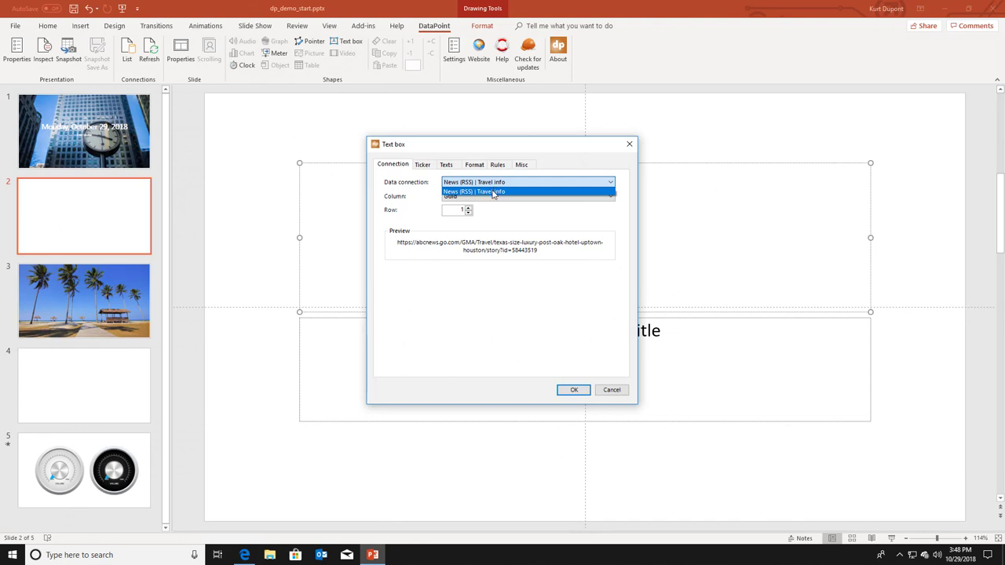
pyautogui.click(494, 191)
pyautogui.click(498, 196)
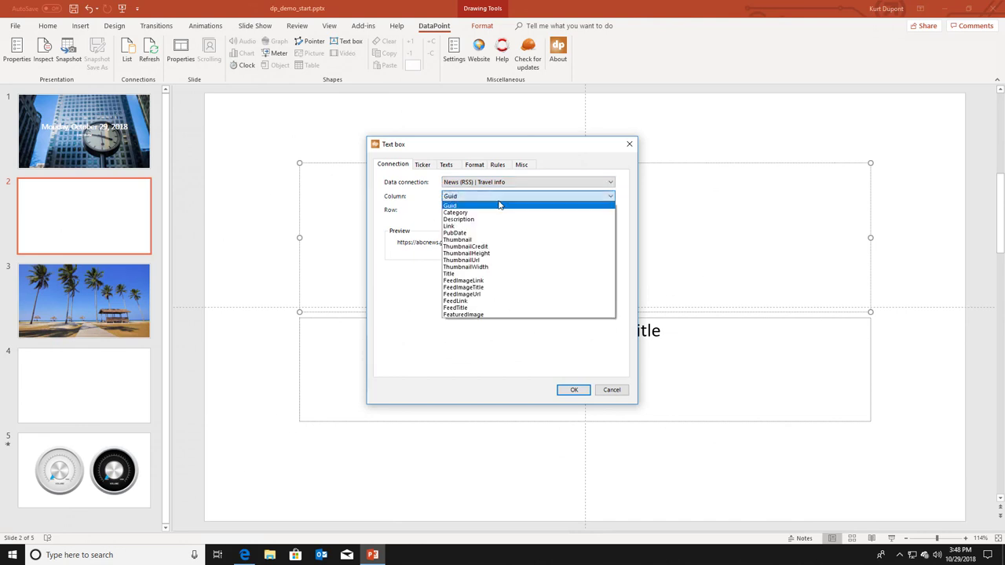
pyautogui.click(475, 274)
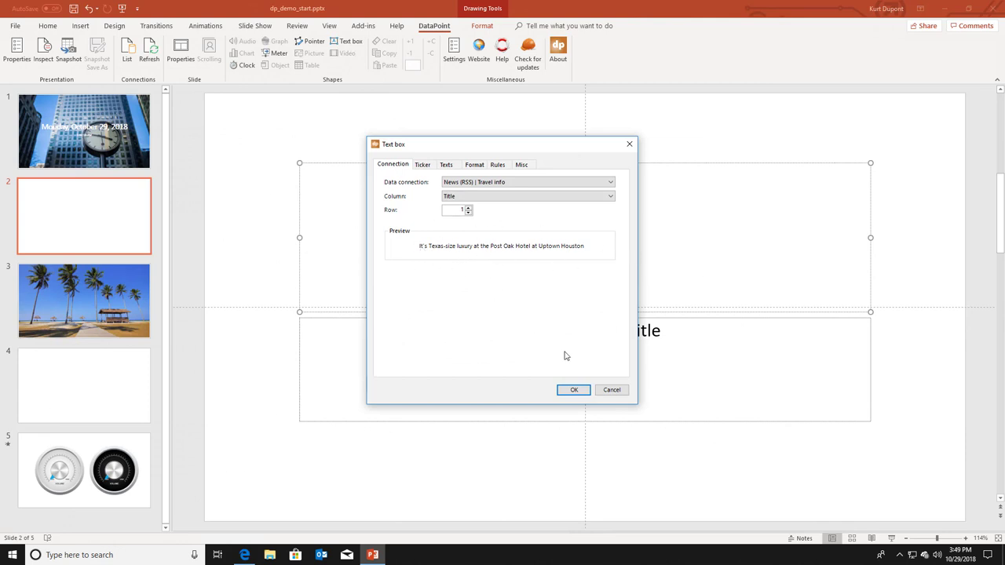
pyautogui.click(576, 391)
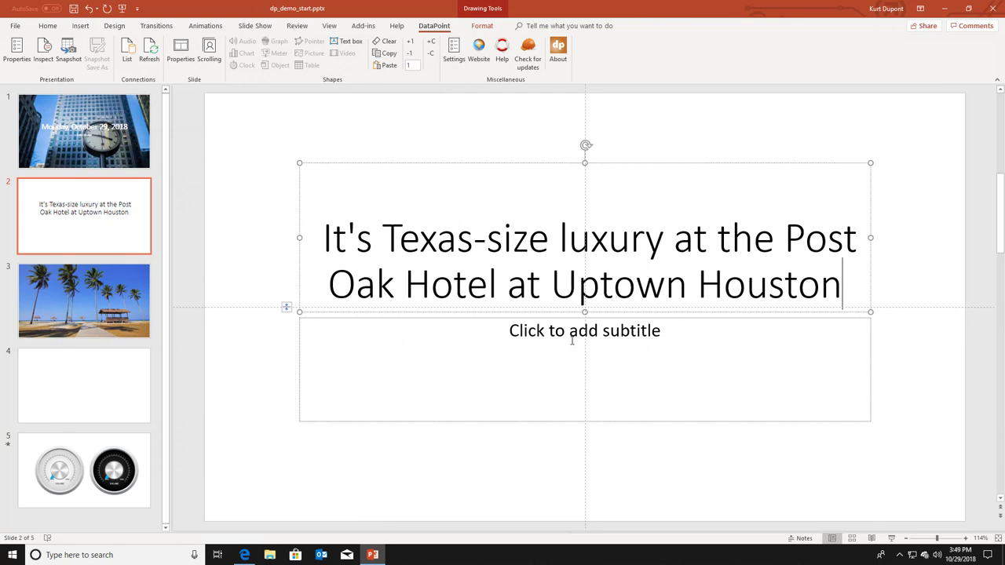
# Step: Link the subtitle to the feed's Description column, then start inserting a picture
pyautogui.click(573, 340)
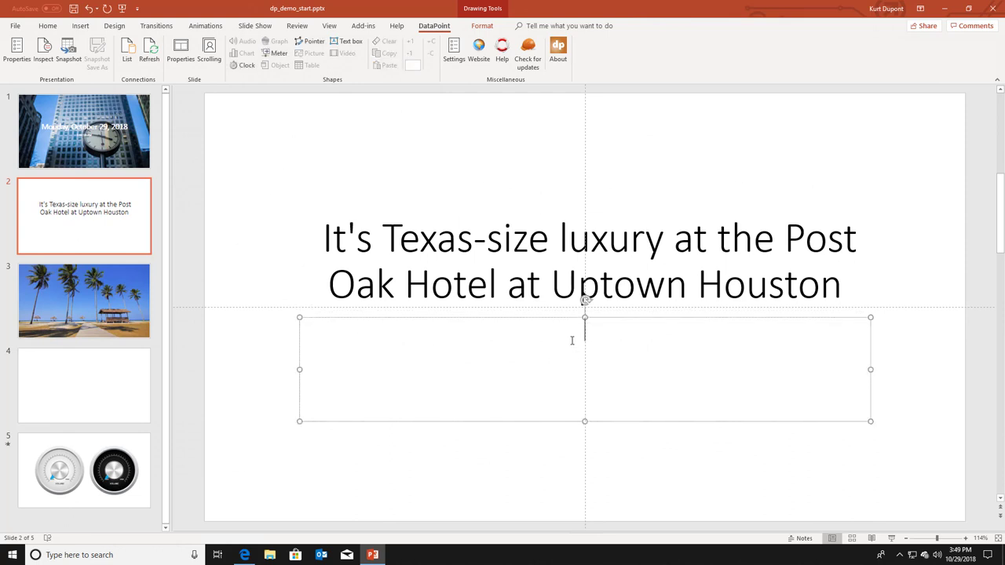
pyautogui.click(347, 49)
pyautogui.click(472, 196)
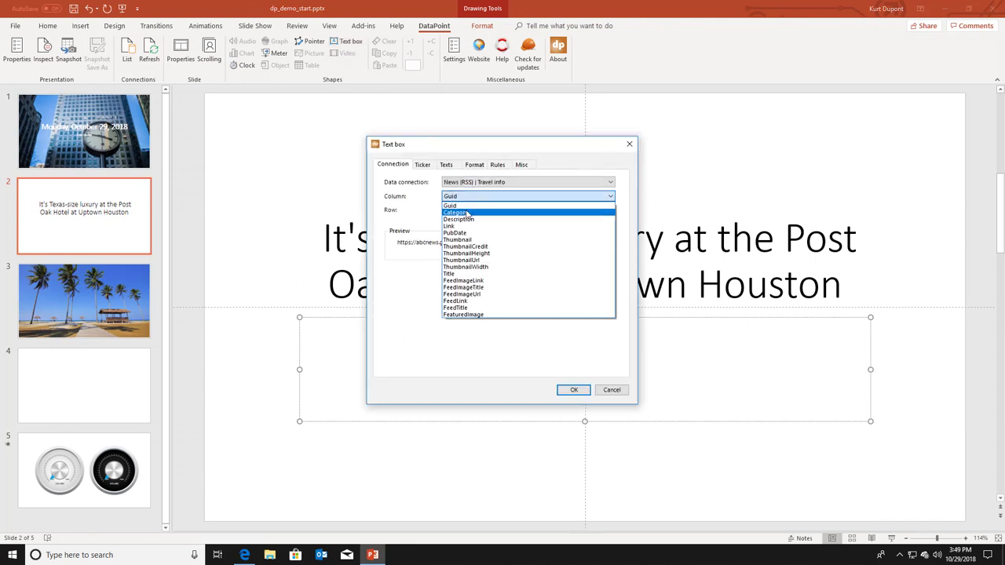
pyautogui.click(462, 219)
pyautogui.click(574, 391)
pyautogui.click(332, 449)
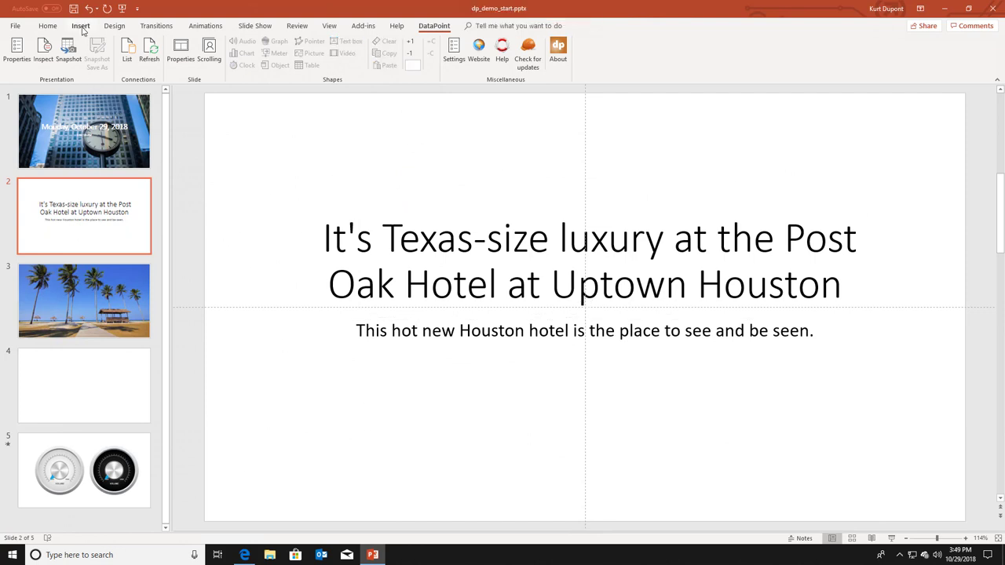
pyautogui.click(81, 27)
pyautogui.click(69, 52)
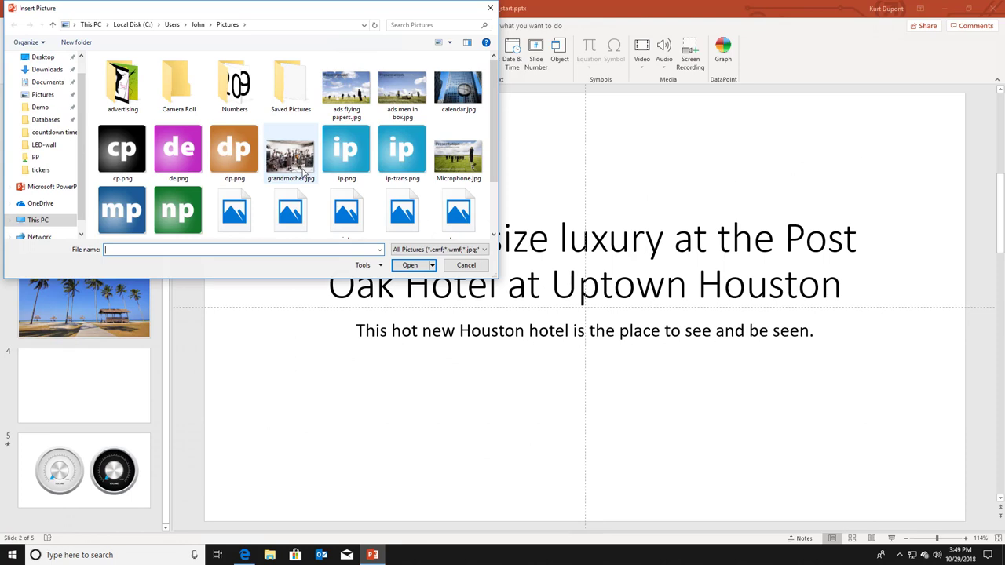
# Step: Insert grandmother.jpg onto slide 2, close Design Ideas, and start a DataPoint picture link
pyautogui.doubleClick(303, 173)
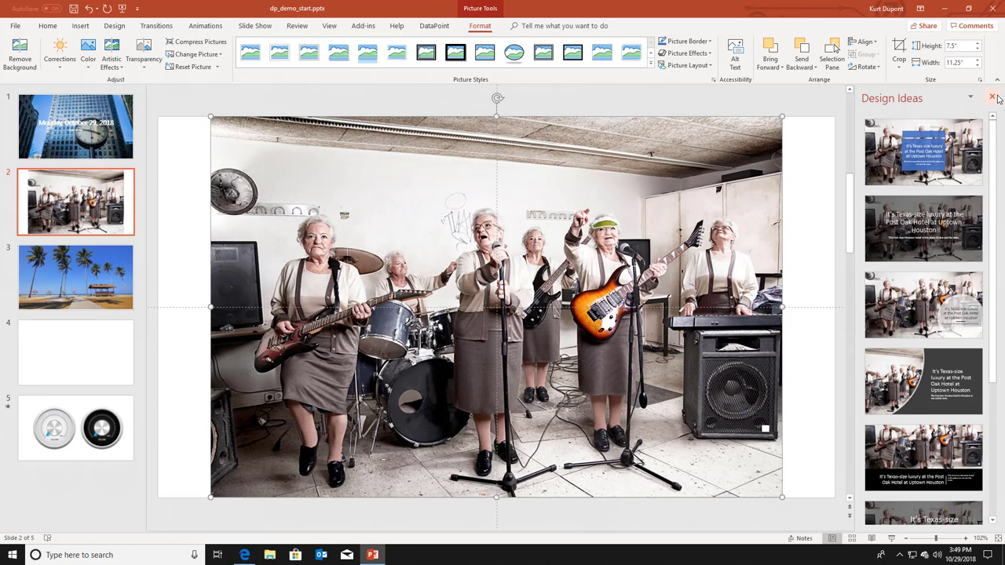
pyautogui.click(994, 98)
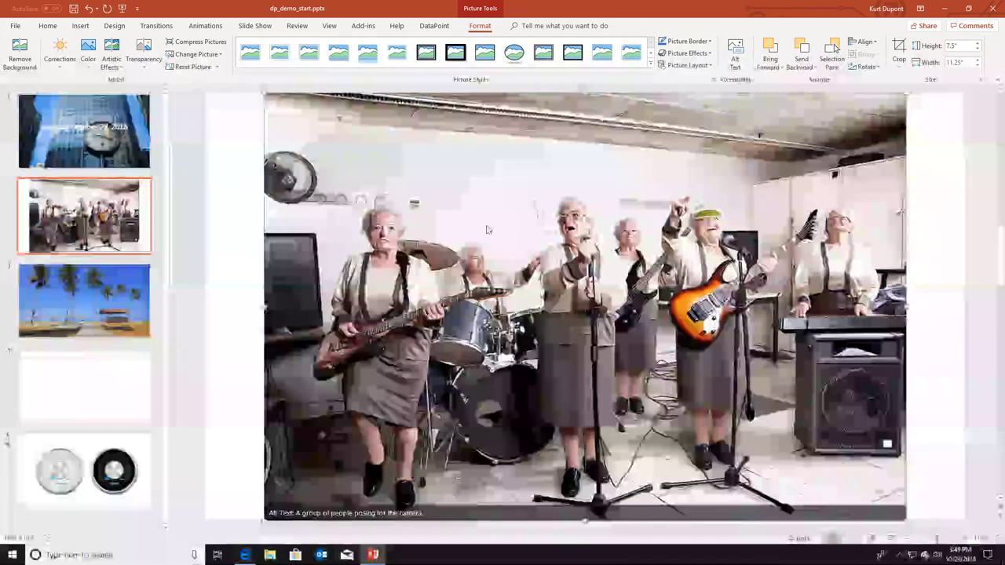
pyautogui.click(436, 26)
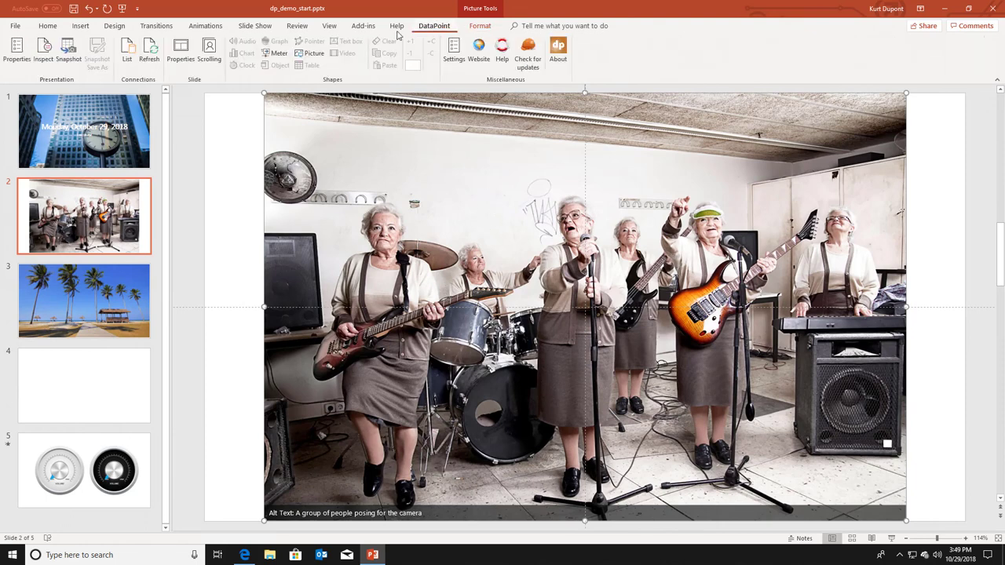
pyautogui.click(309, 53)
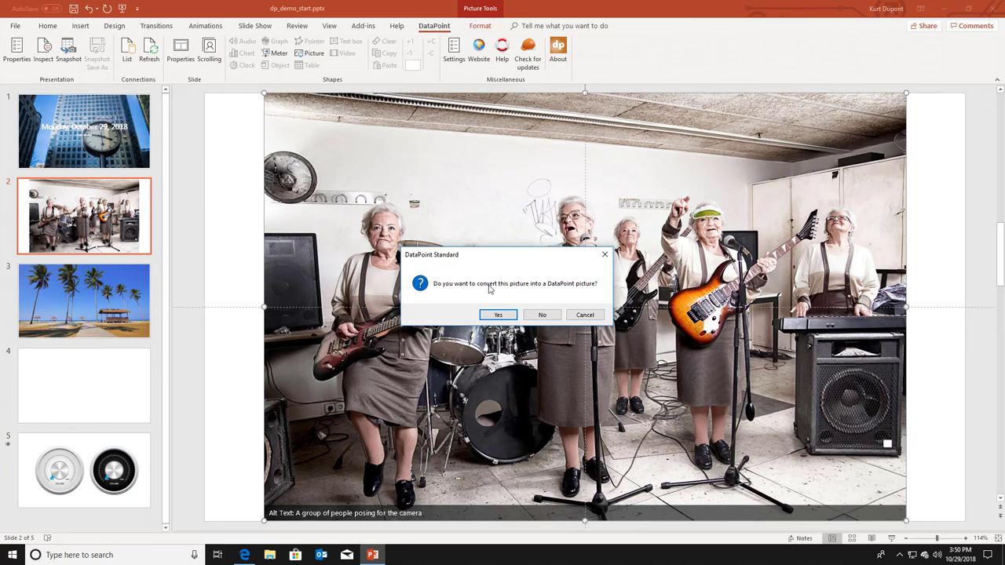
# Step: Convert the photo to a DataPoint picture showing the Travel info feed's ThumbnailUrl column
pyautogui.click(497, 316)
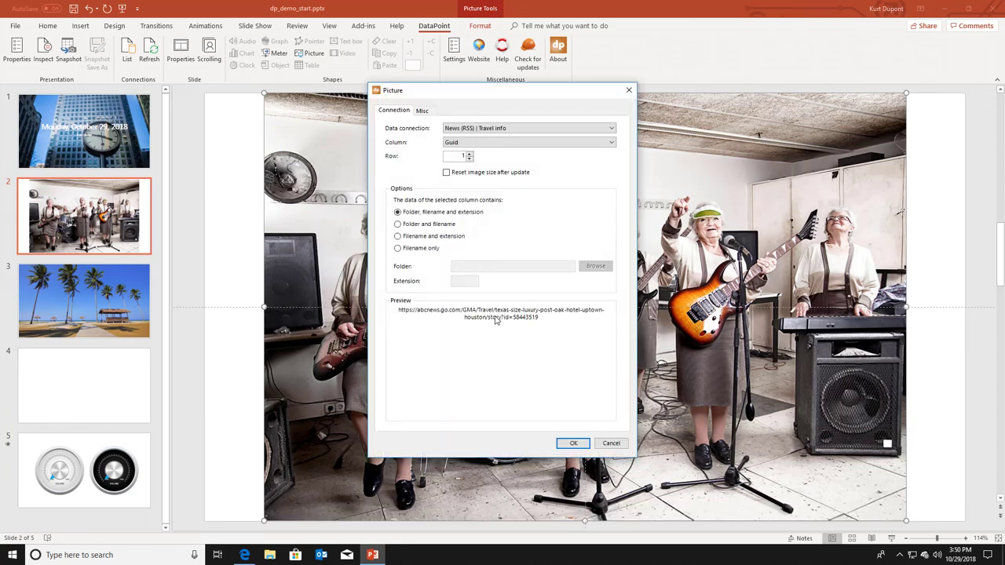
pyautogui.click(499, 149)
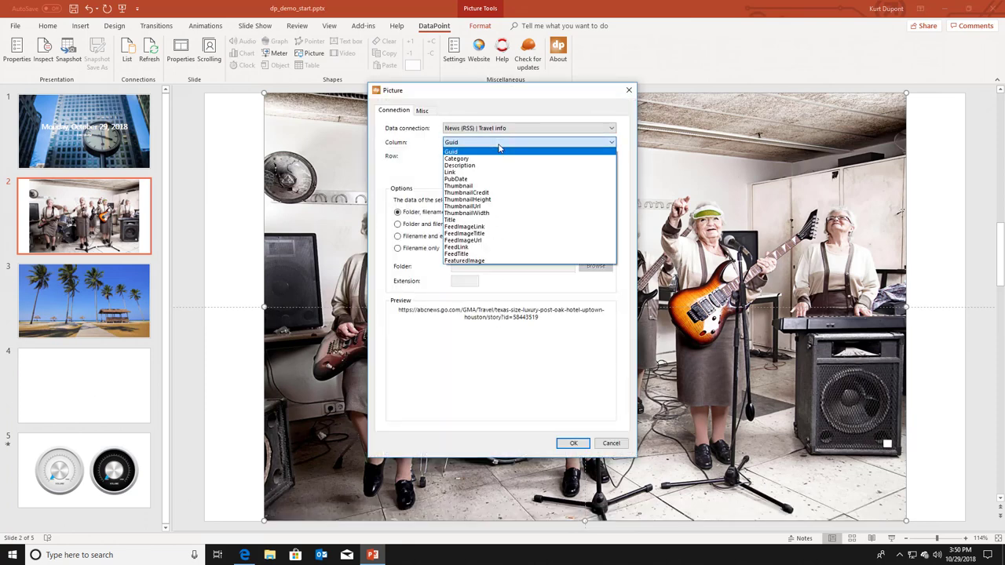
pyautogui.click(492, 206)
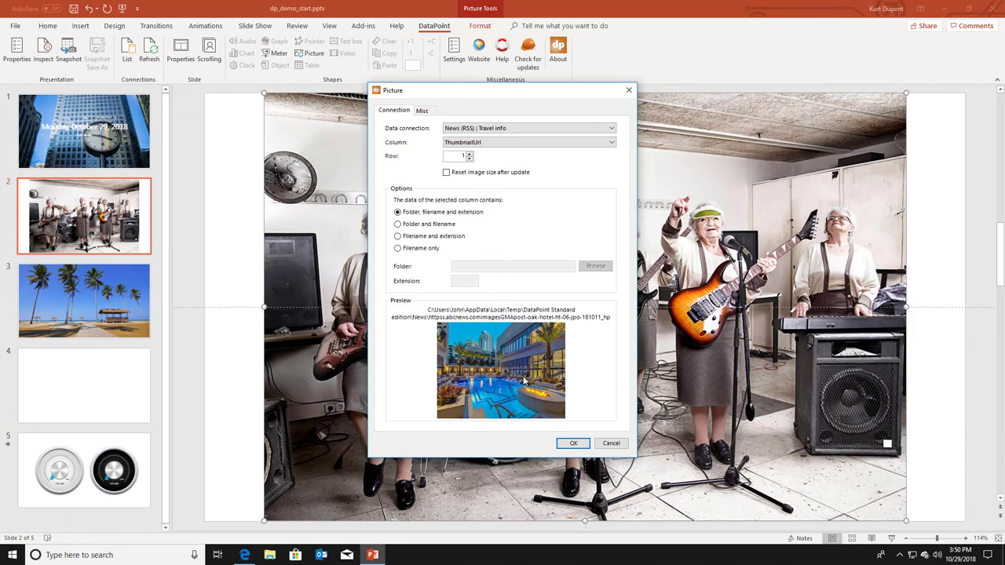
pyautogui.click(573, 443)
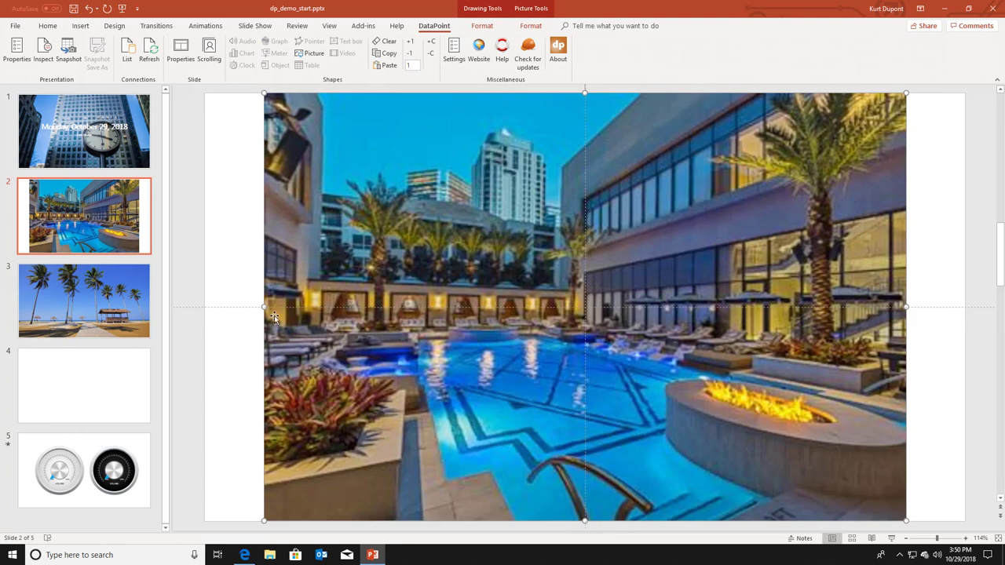
# Step: Stretch the picture to both slide edges, send it to back, and select the title and subtitle
pyautogui.moveTo(264, 307); pyautogui.dragTo(204, 307)
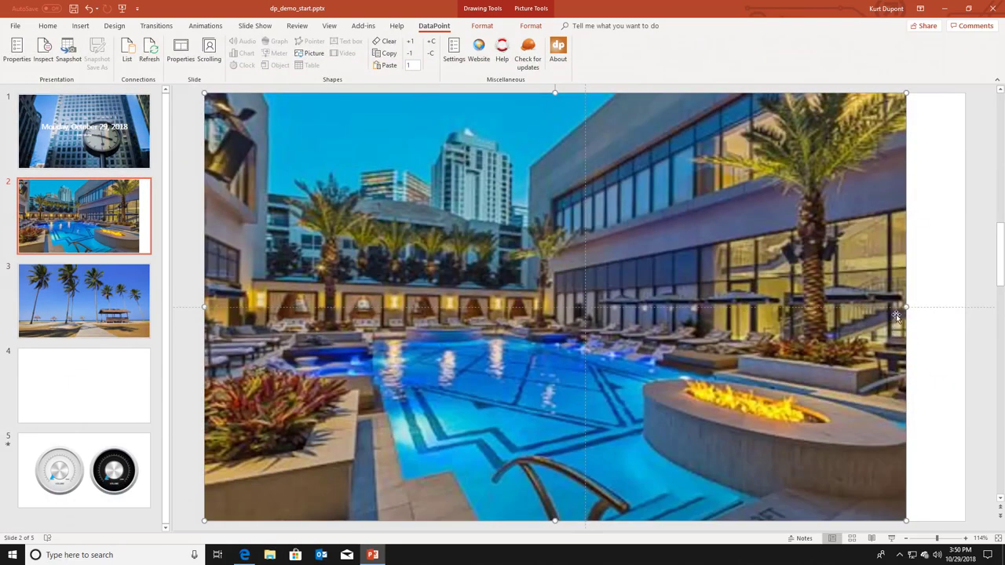
pyautogui.moveTo(905, 307); pyautogui.dragTo(964, 300)
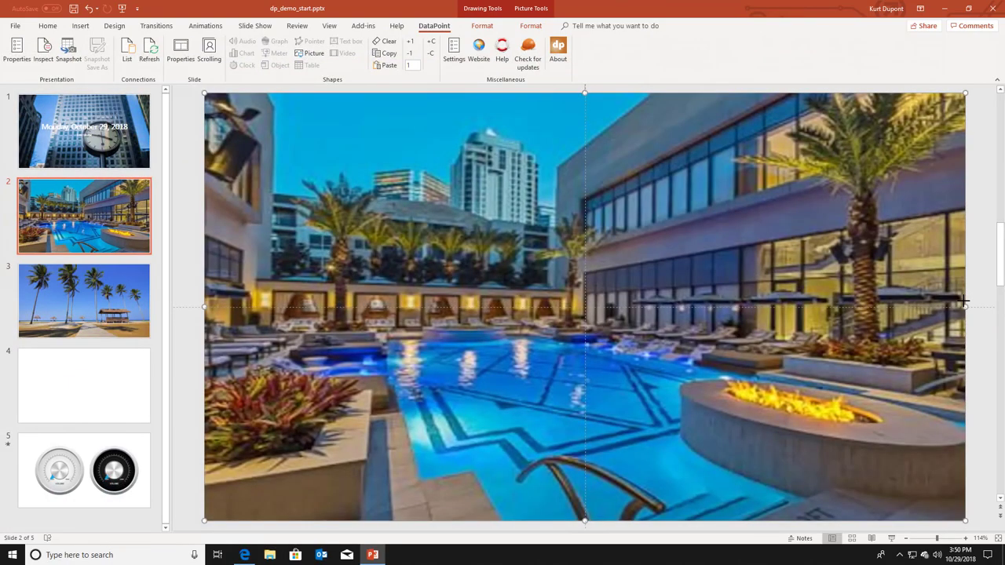
pyautogui.rightClick(784, 277)
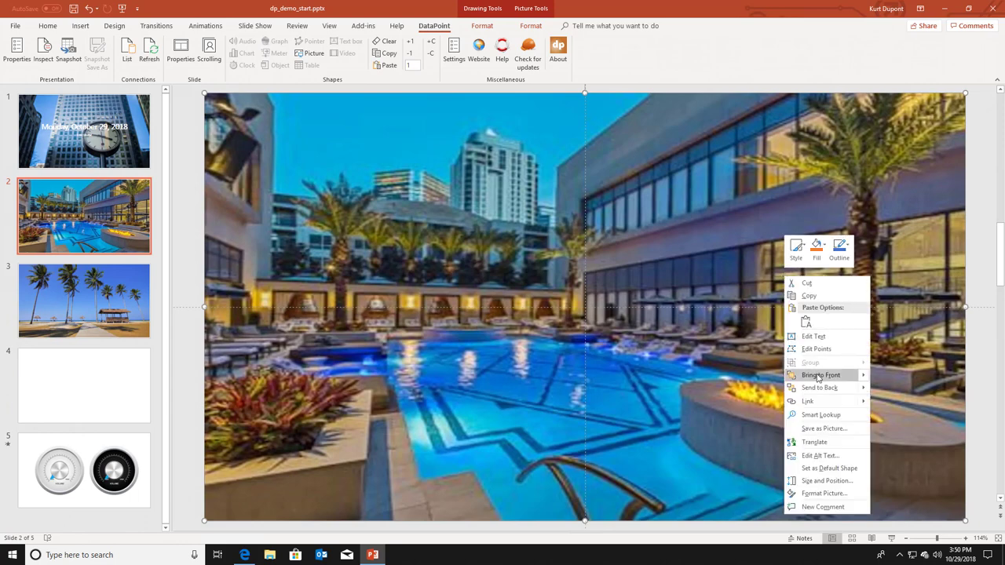
pyautogui.click(814, 387)
pyautogui.click(731, 191)
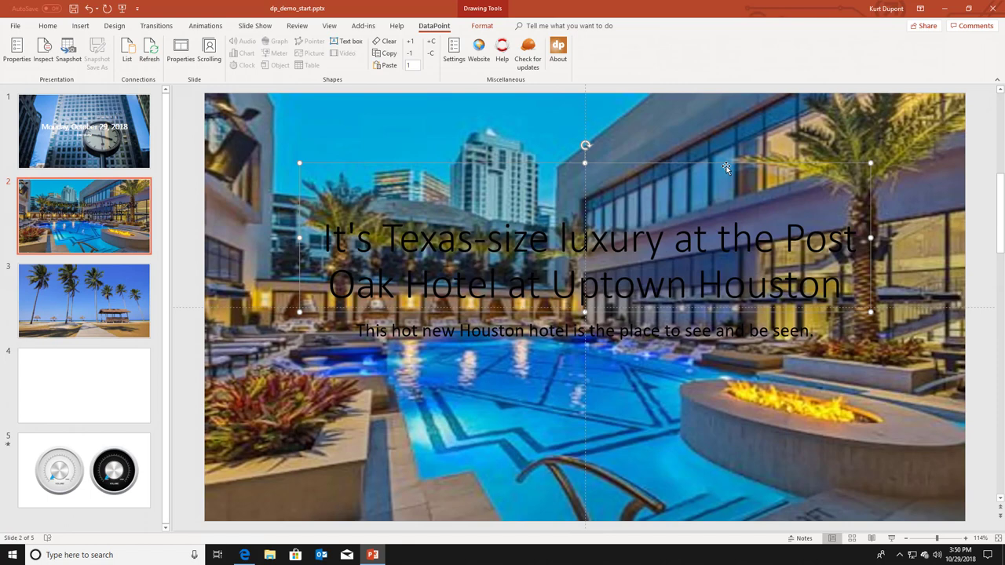
pyautogui.keyDown('shift'); pyautogui.click(671, 330); pyautogui.keyUp('shift')
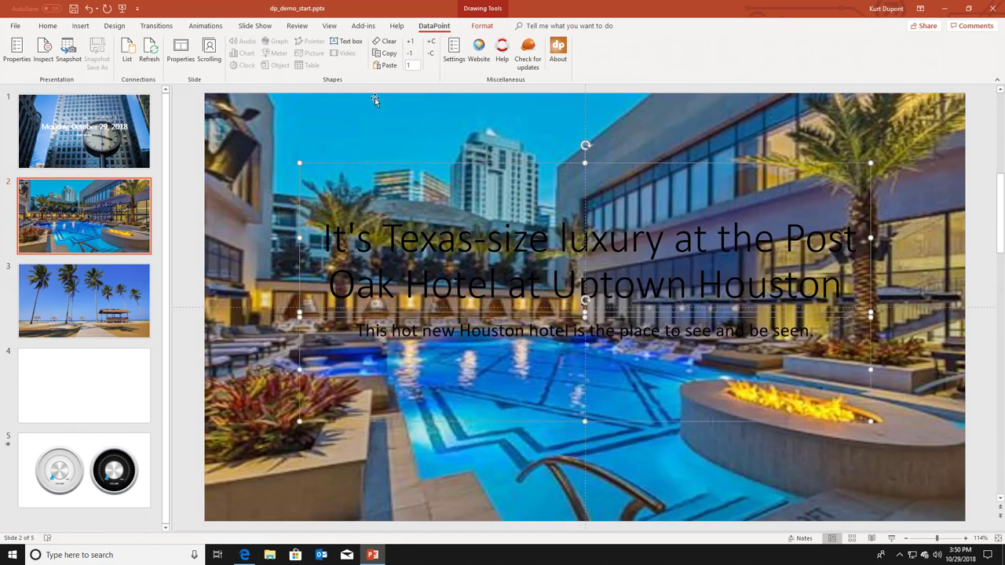
# Step: Make the title and subtitle text white and bold
pyautogui.click(48, 26)
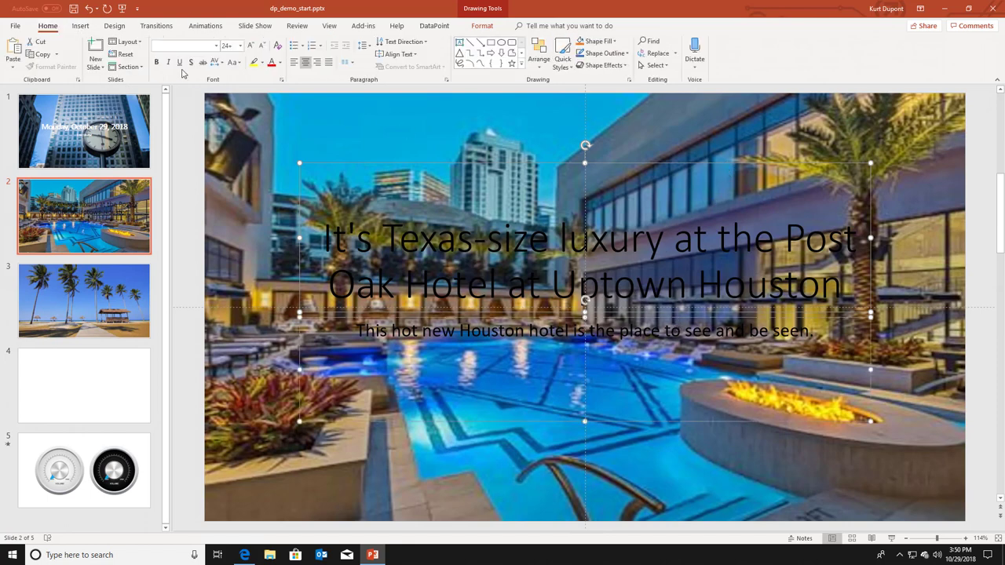
pyautogui.click(280, 66)
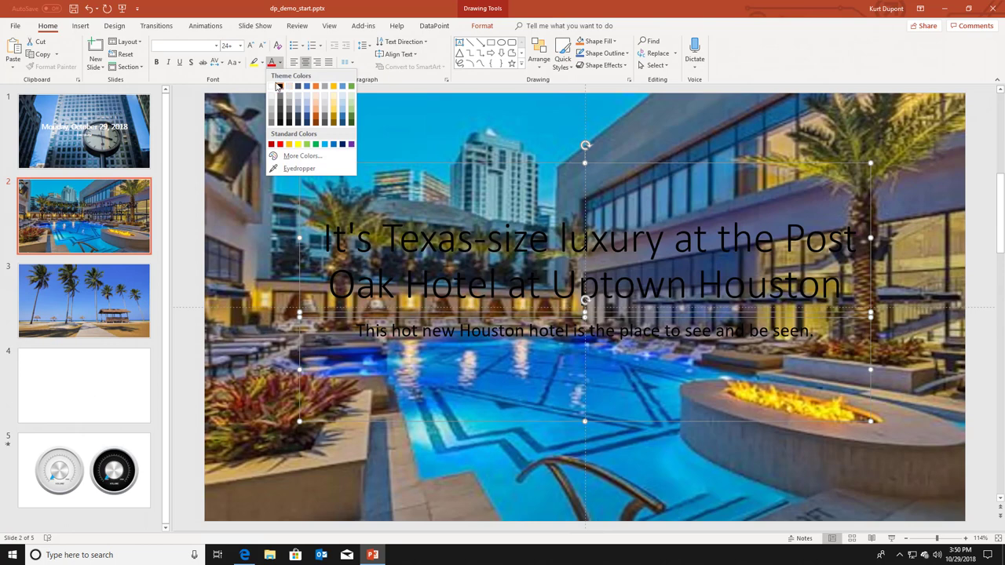
pyautogui.click(273, 86)
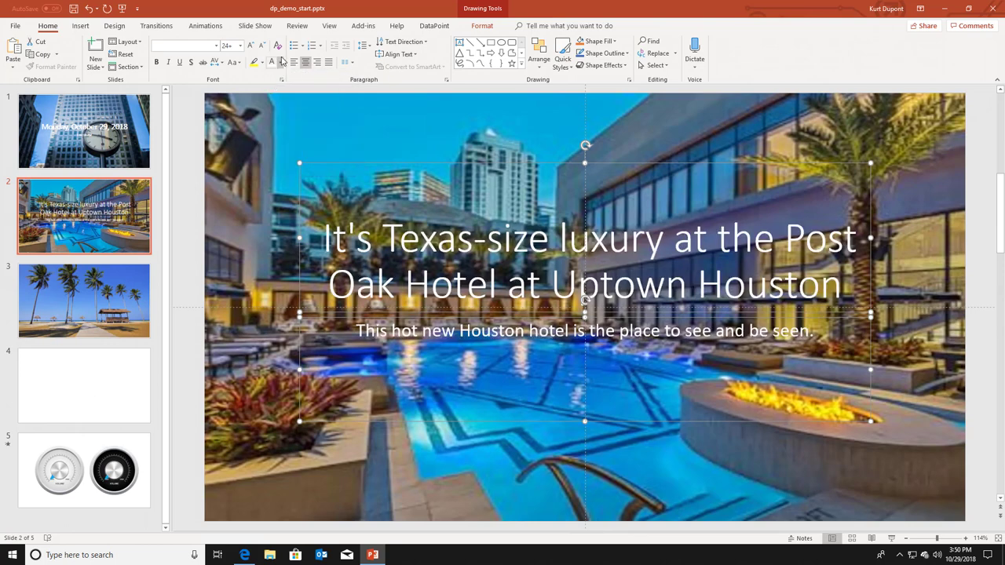
pyautogui.click(155, 63)
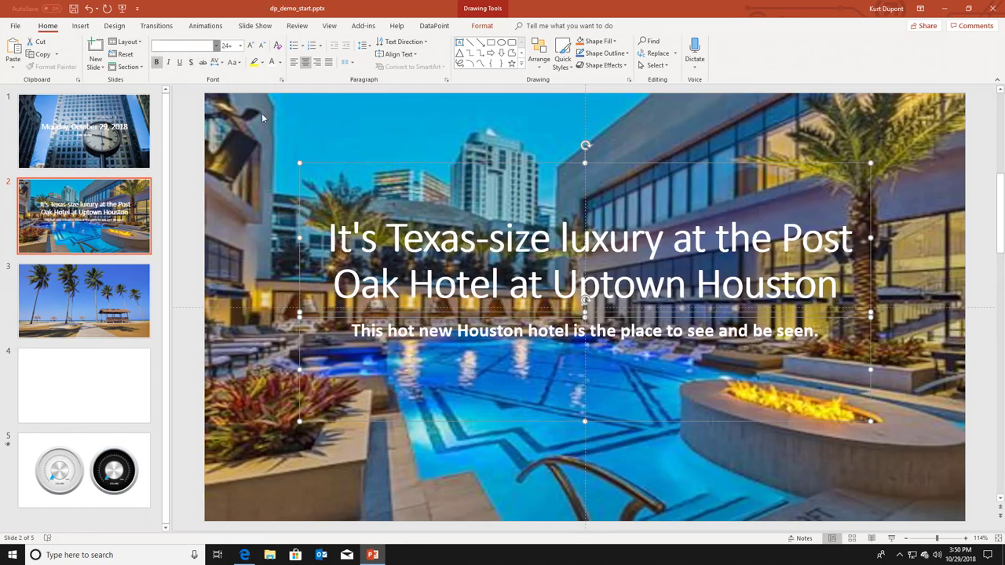
# Step: Set the title and subtitle text in the Lato Black font
pyautogui.click(216, 46)
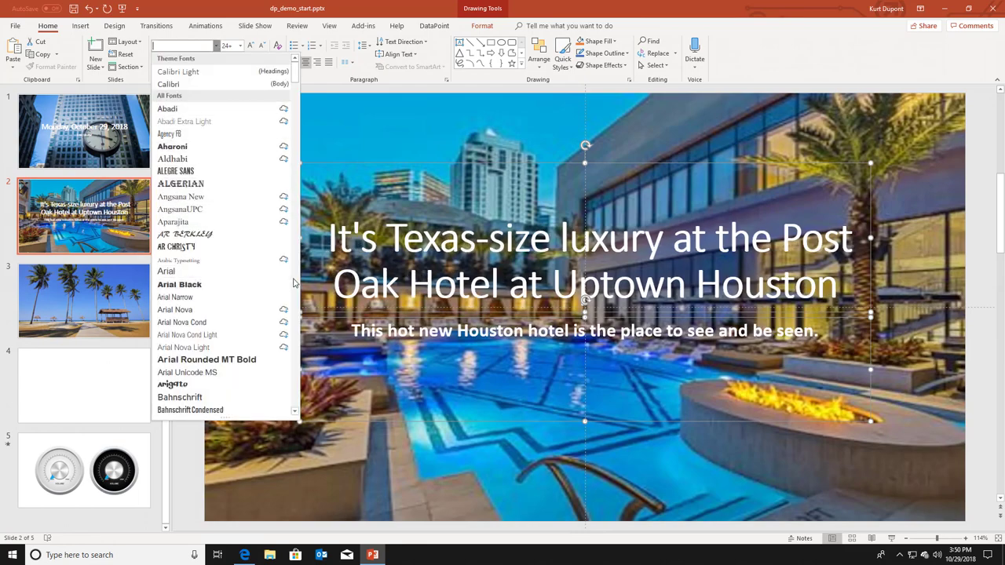
pyautogui.scroll(-20, 293, 283)
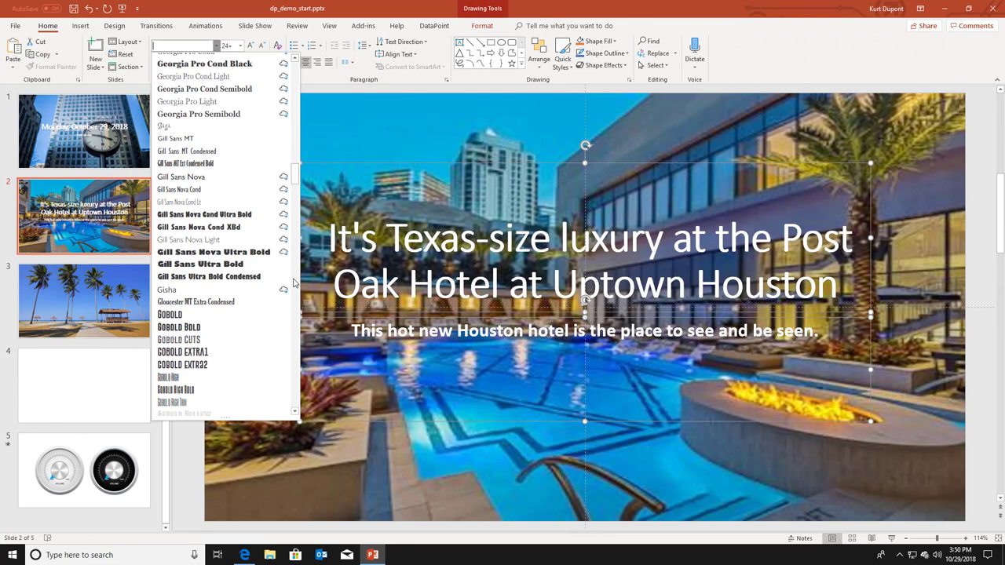
pyautogui.scroll(-10, 294, 282)
pyautogui.scroll(-10, 293, 283)
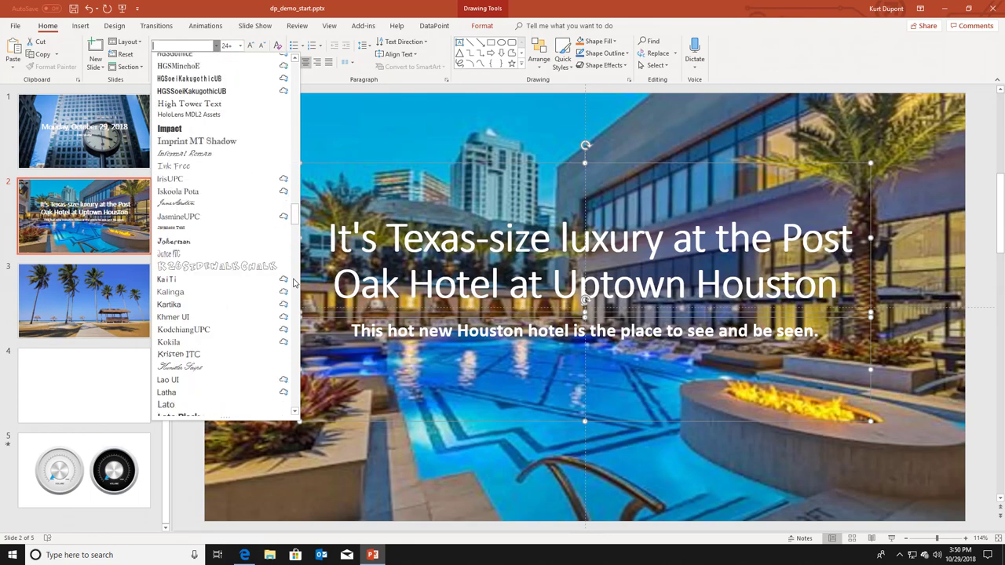
pyautogui.scroll(-10, 294, 283)
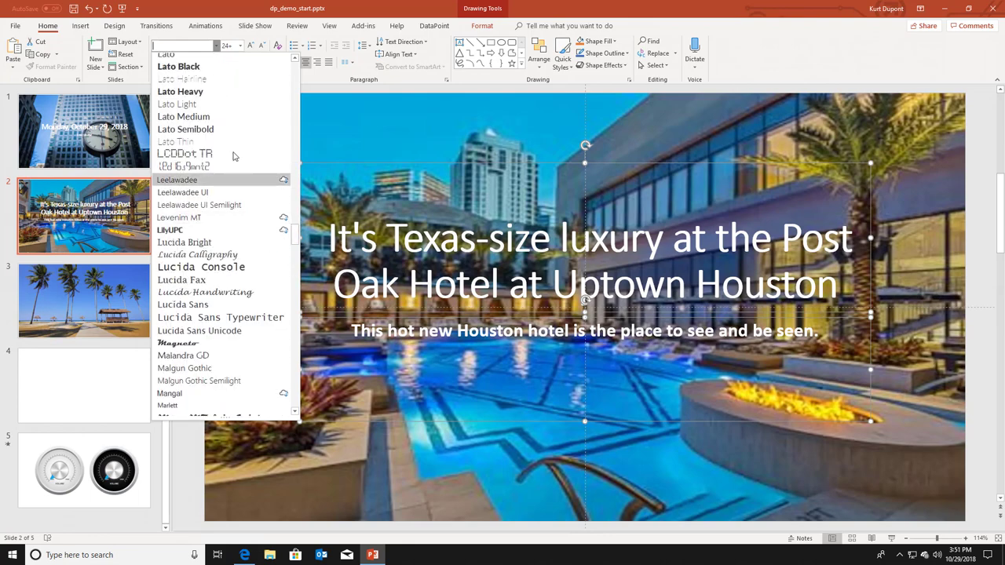
pyautogui.click(212, 68)
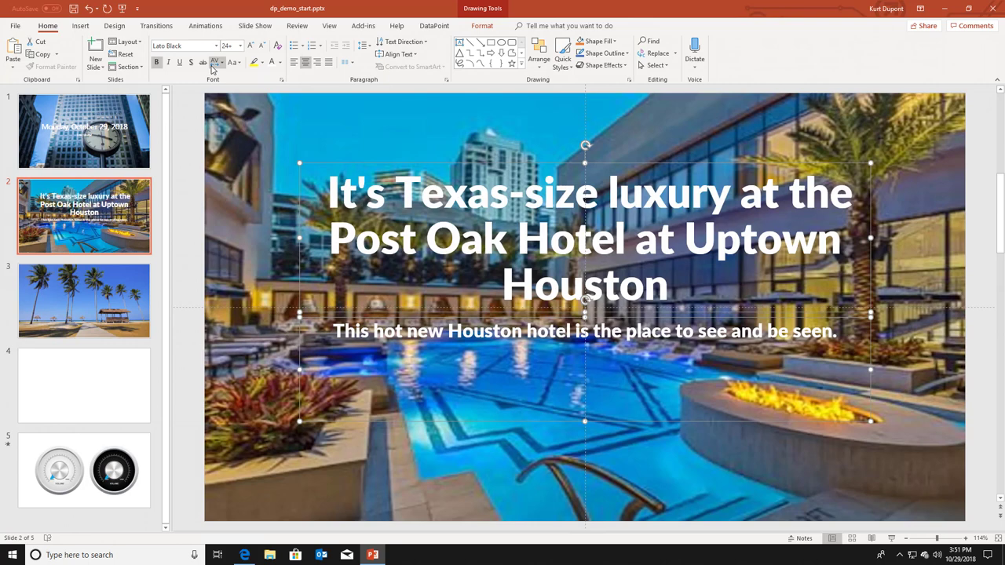
pyautogui.click(378, 425)
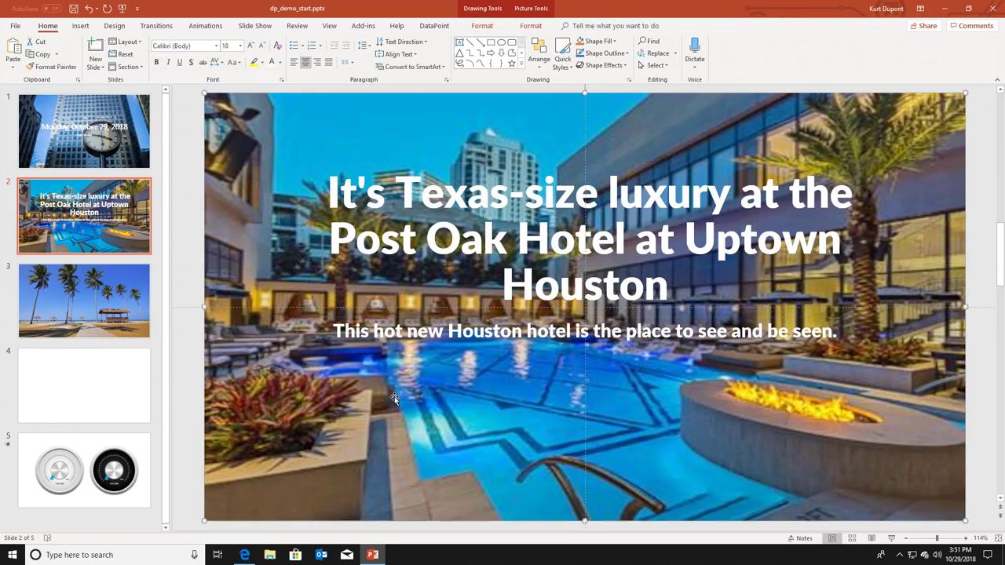
# Step: Preview the slide show, exit it, and return to the Post Oak Hotel slide with DataPoint tools
pyautogui.press('F5')
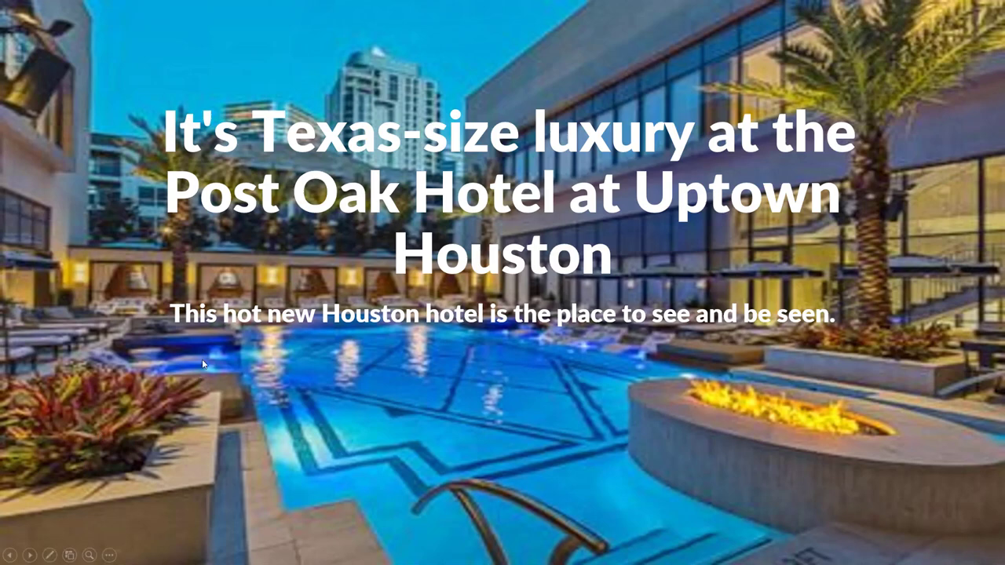
pyautogui.press('Escape')
pyautogui.press('pagedown')
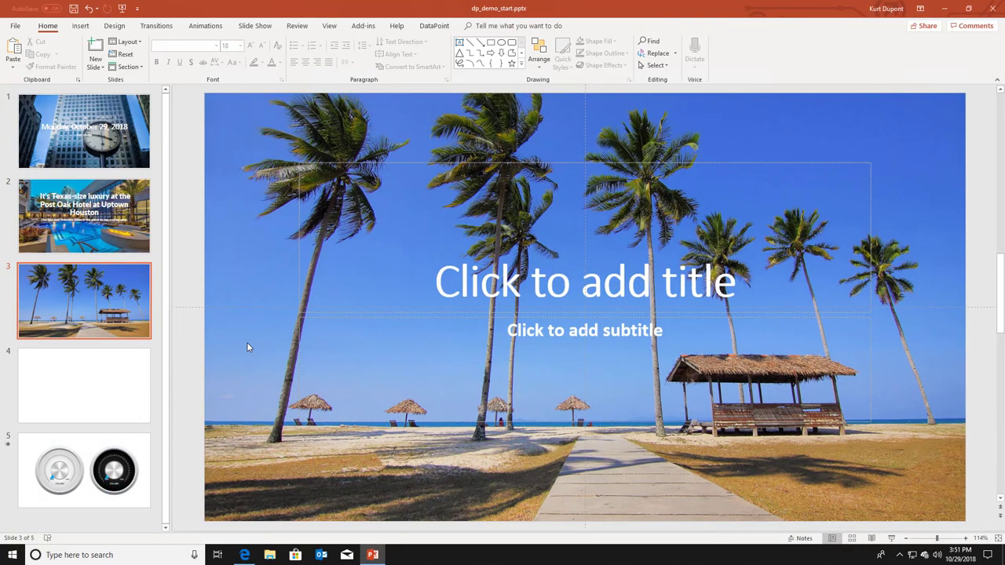
pyautogui.click(112, 229)
pyautogui.click(434, 26)
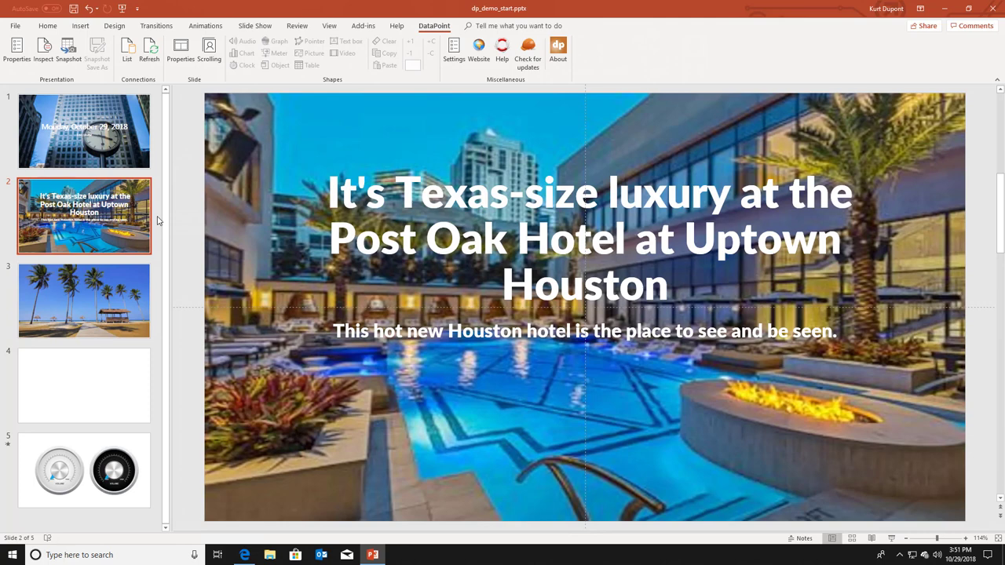
# Step: Enable scrolling of the Travel info feed, 1 row every 5 seconds, then start the show from slide 1
pyautogui.click(211, 61)
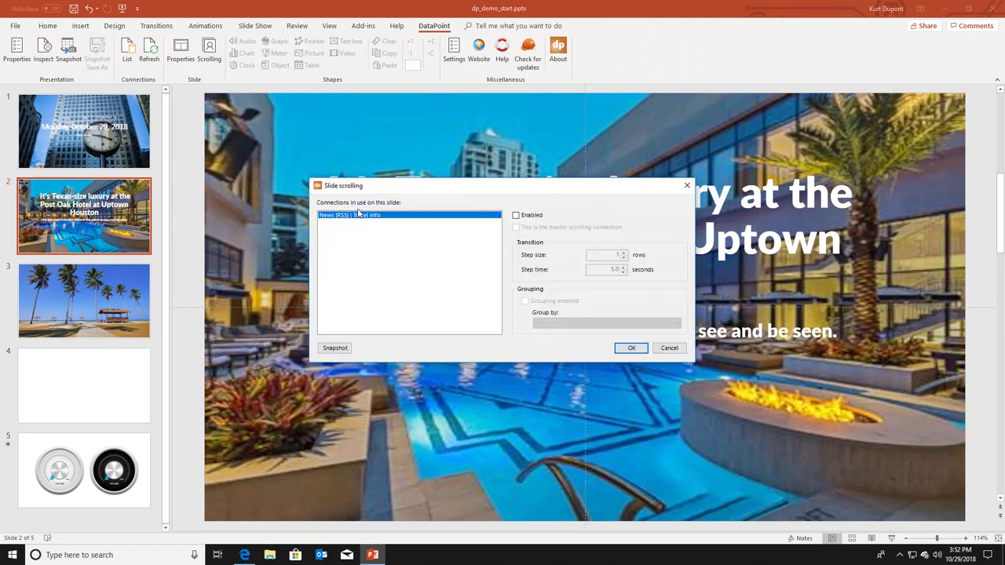
pyautogui.click(539, 218)
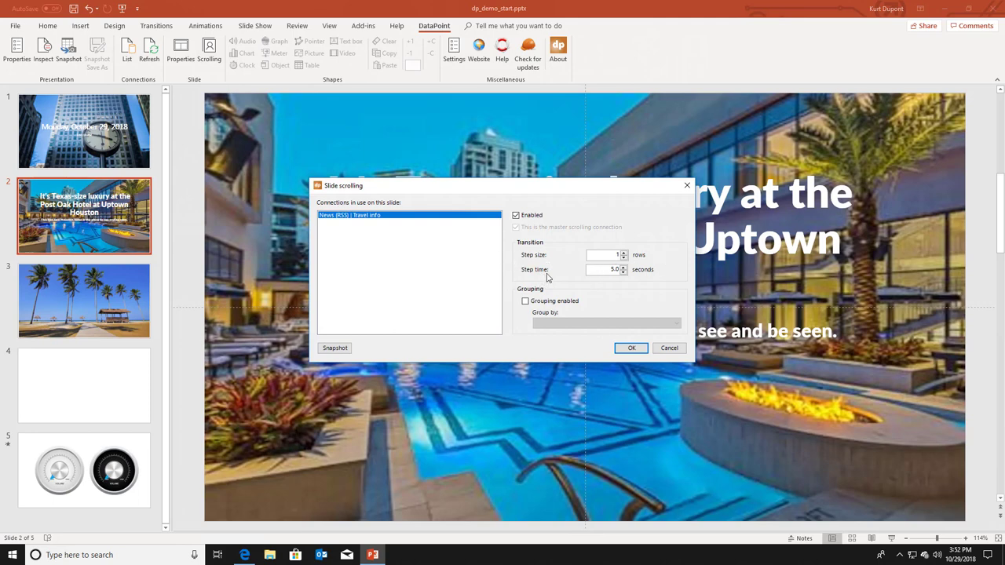
pyautogui.click(634, 348)
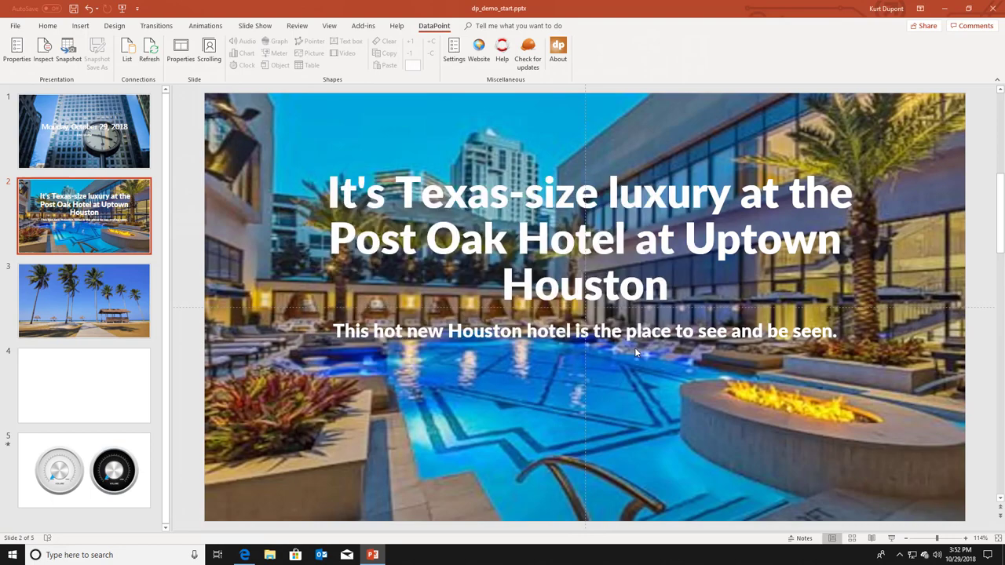
pyautogui.click(120, 147)
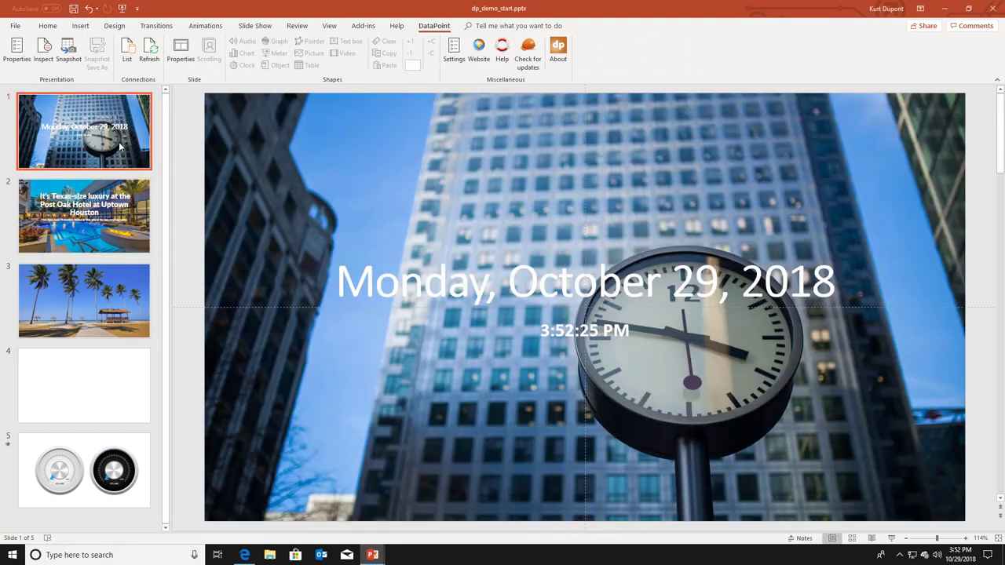
pyautogui.press('F5')
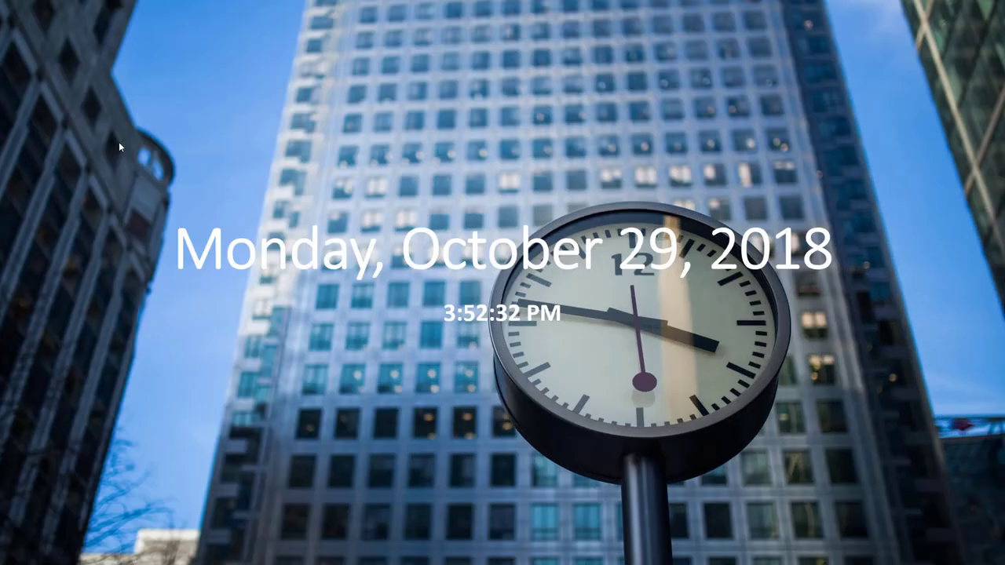
# Step: Advance the show to slide 2, watch the travel stories rotate, then end the show
pyautogui.press('Right')
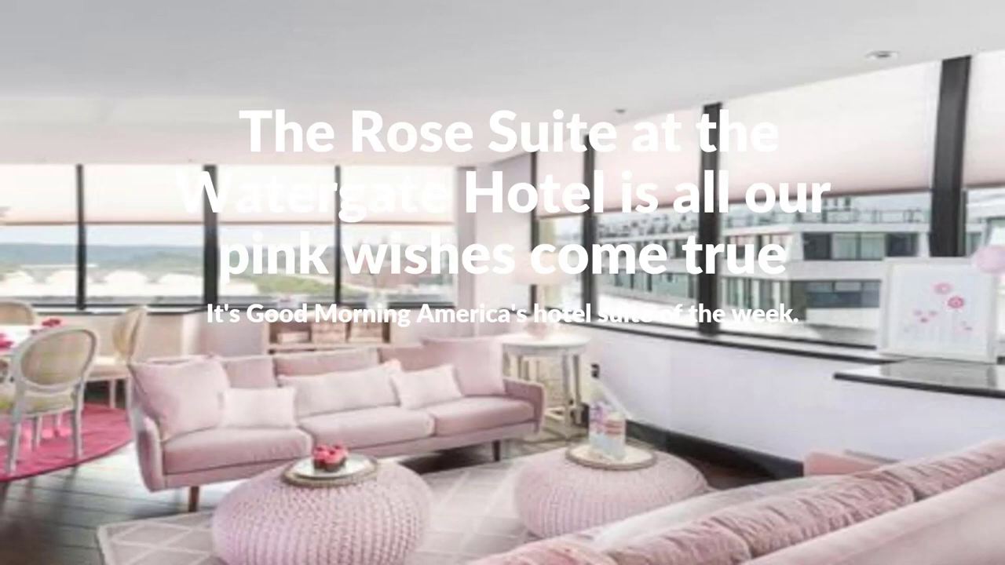
pyautogui.press('Escape')
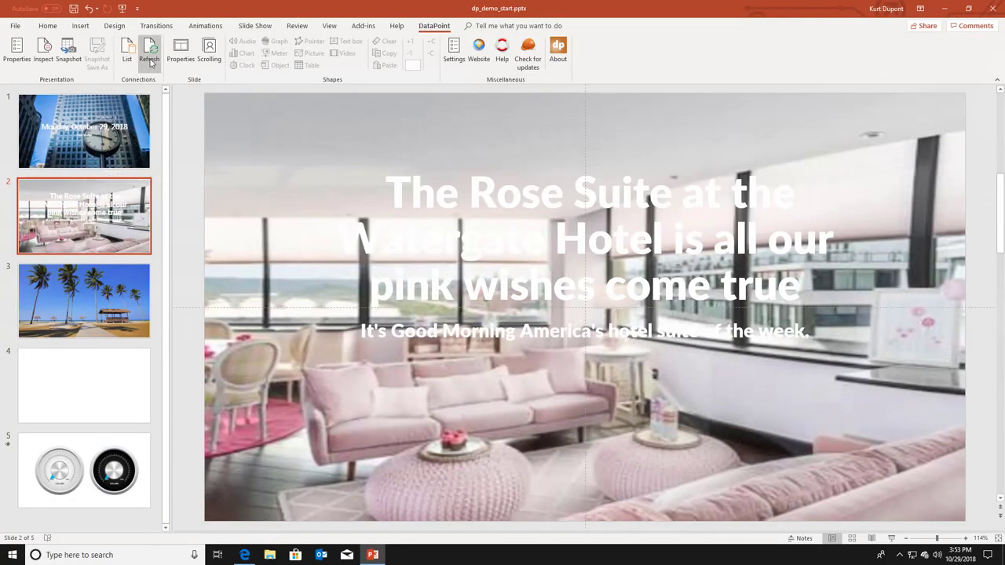
# Step: Refresh the DataPoint connections to restore the Post Oak Hotel story, then save the presentation
pyautogui.click(150, 61)
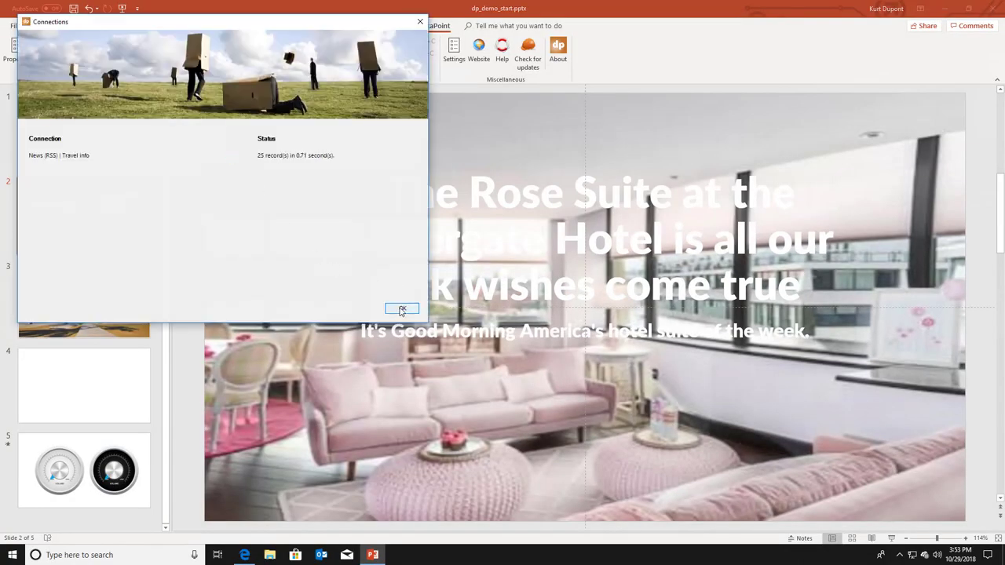
pyautogui.click(402, 310)
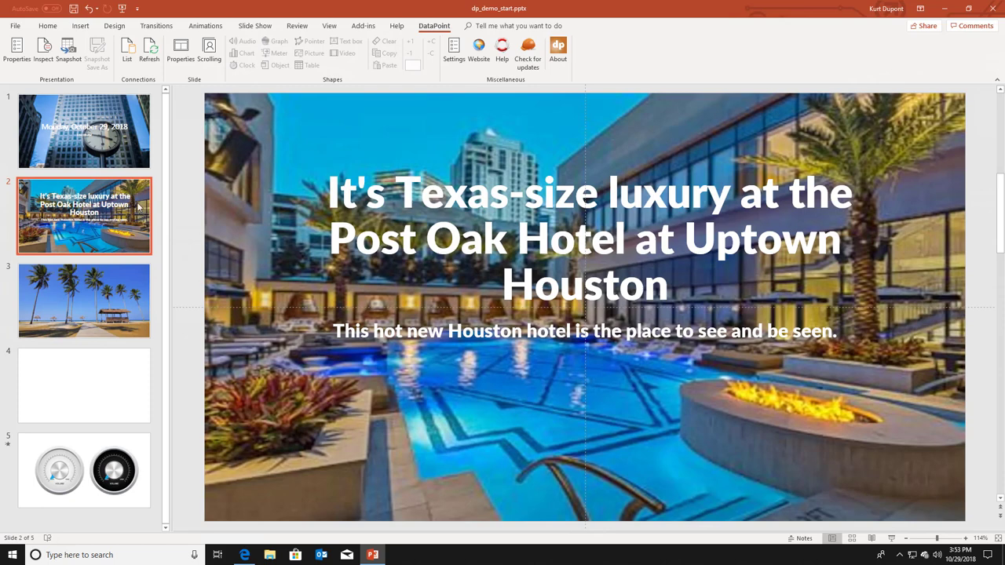
pyautogui.click(73, 8)
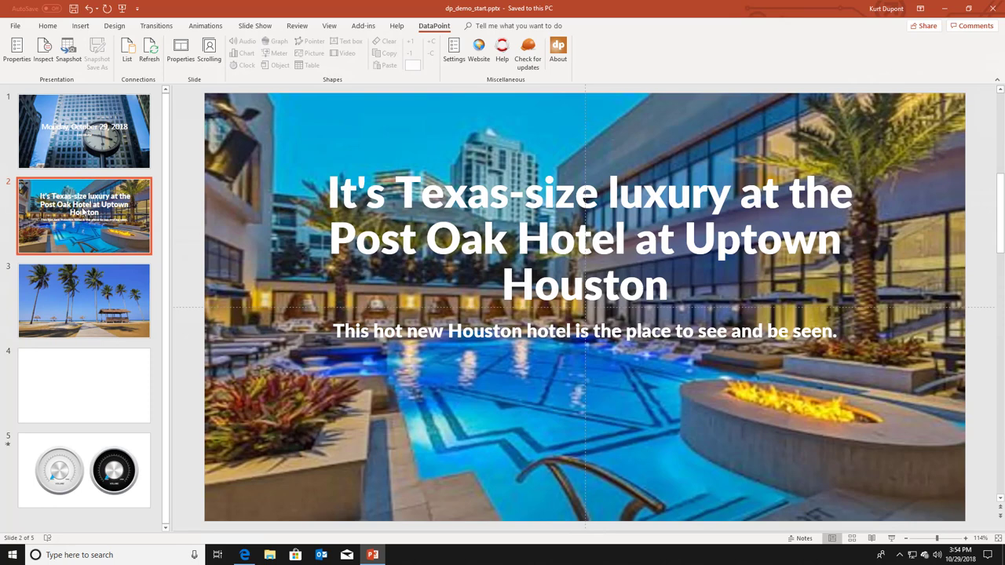
# Step: Create the 29-slide tmp42F0.pptx snapshot, browse it in Slide Sorter, and close it without saving
pyautogui.click(63, 59)
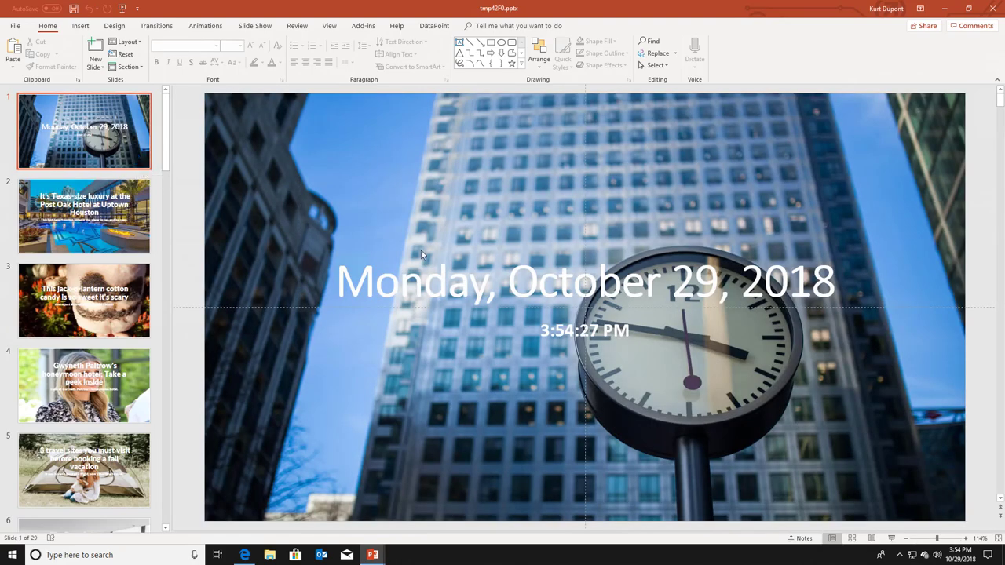
pyautogui.click(852, 538)
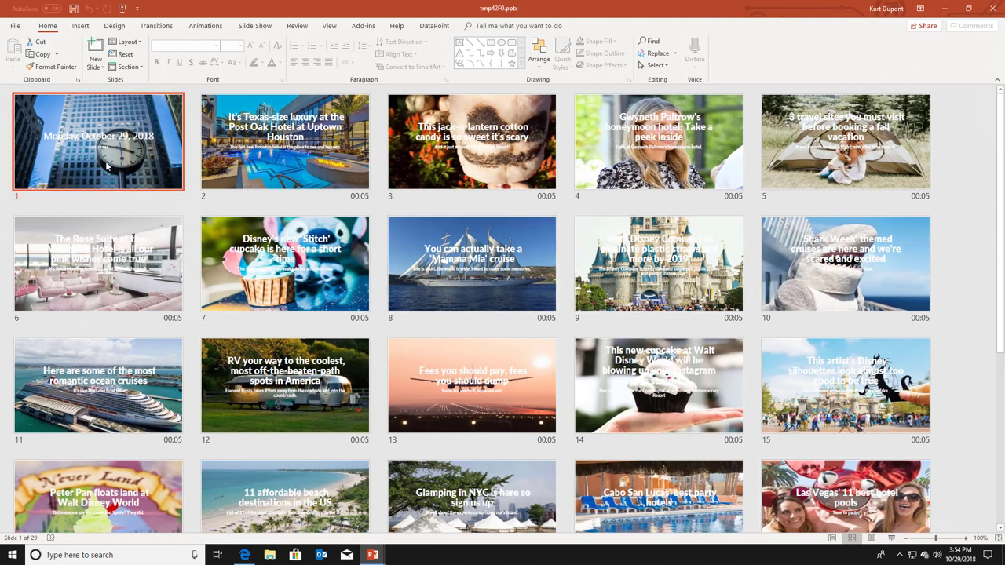
pyautogui.click(252, 156)
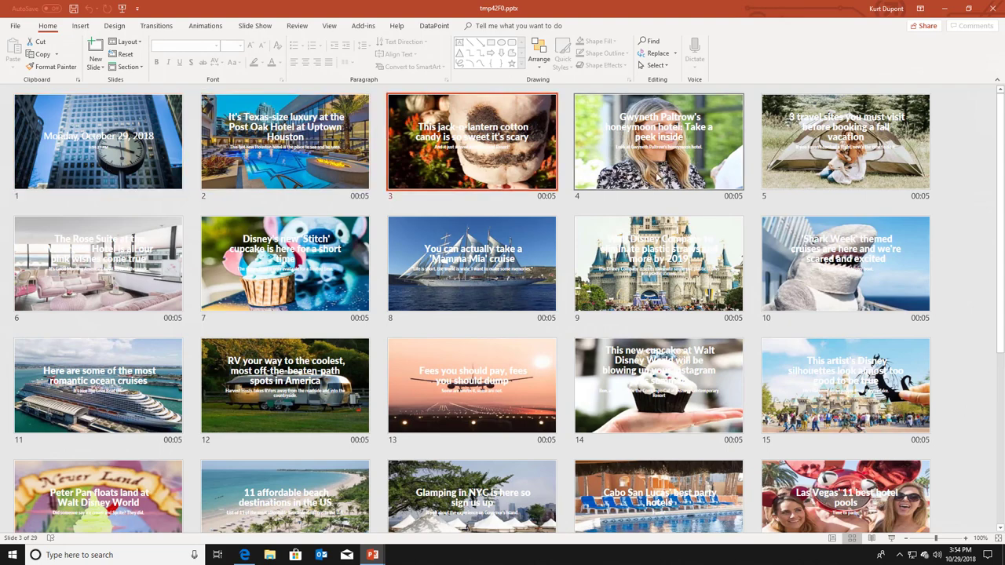
pyautogui.click(659, 264)
pyautogui.click(466, 269)
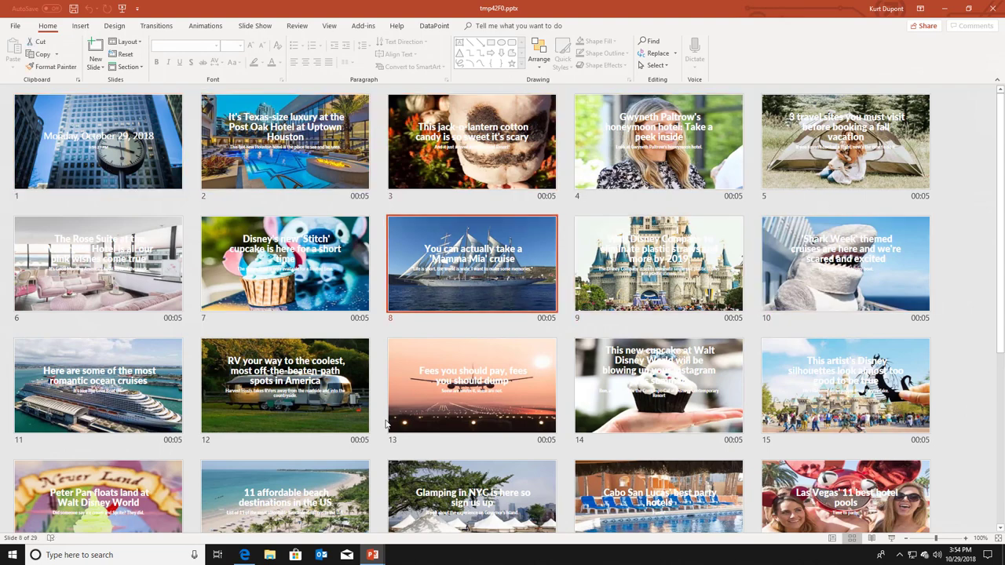
pyautogui.scroll(-3, 398, 416)
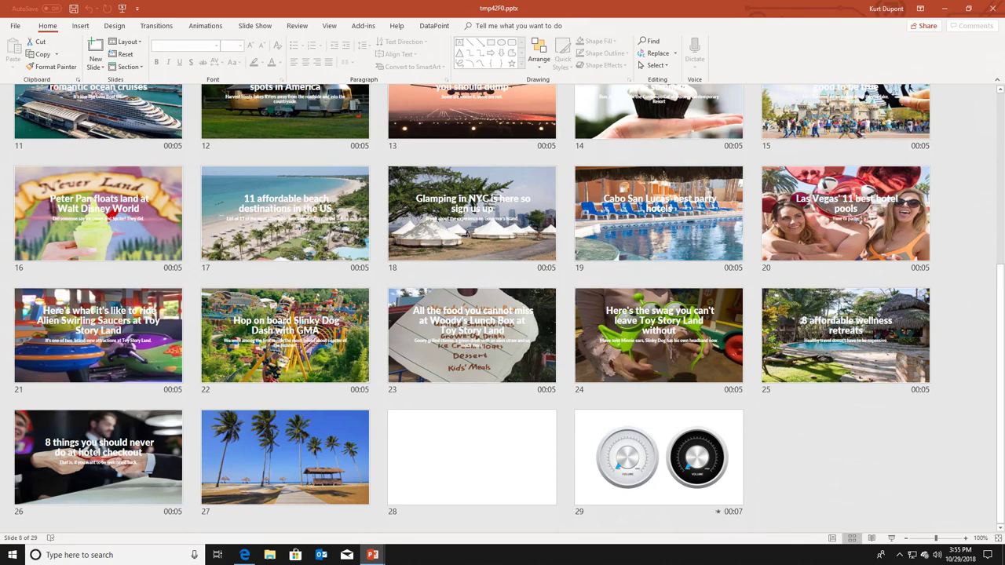
pyautogui.click(991, 13)
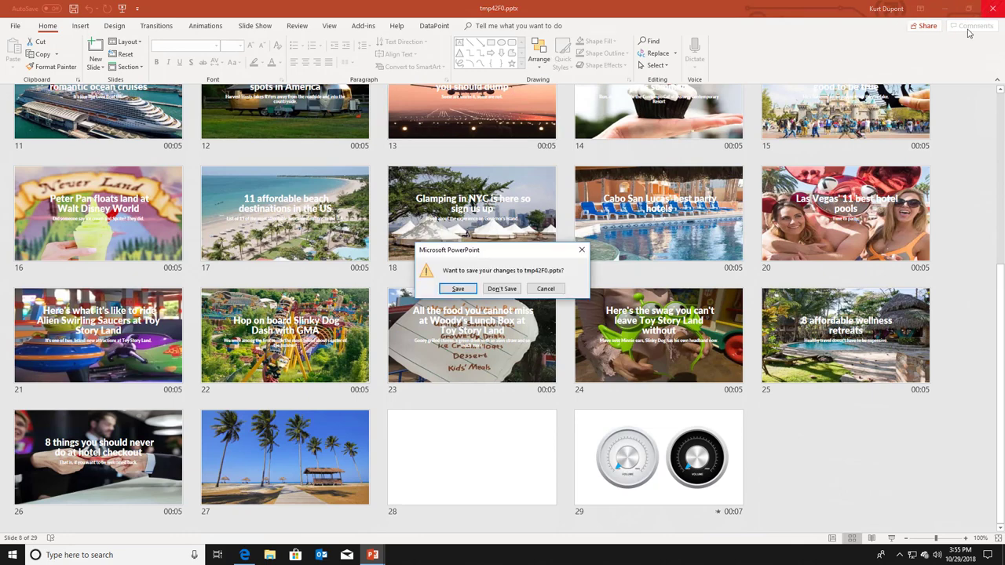
pyautogui.click(517, 292)
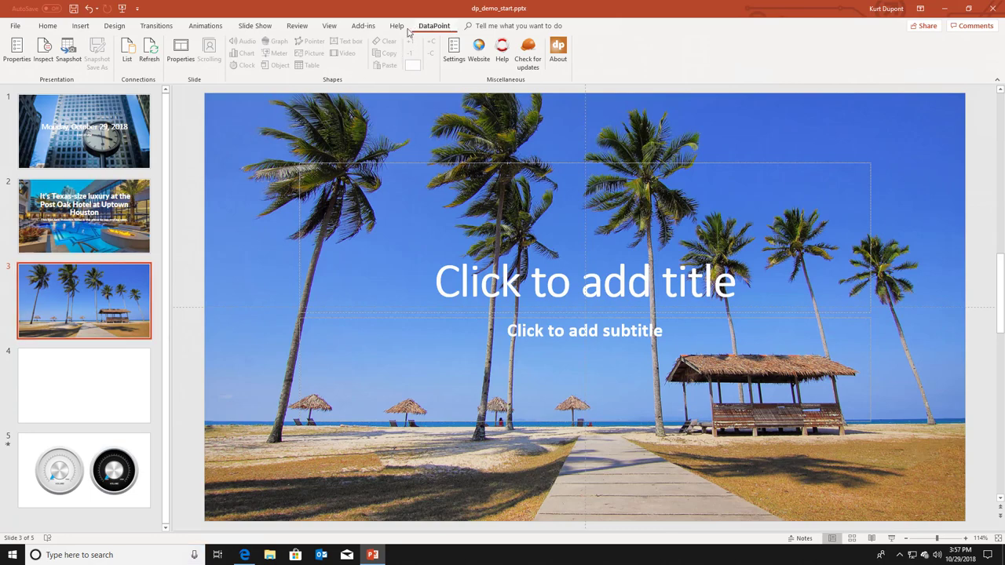
# Step: Add a Weather by Yahoo query for 'San Diego, Ca' using weather icon set 1
pyautogui.click(127, 50)
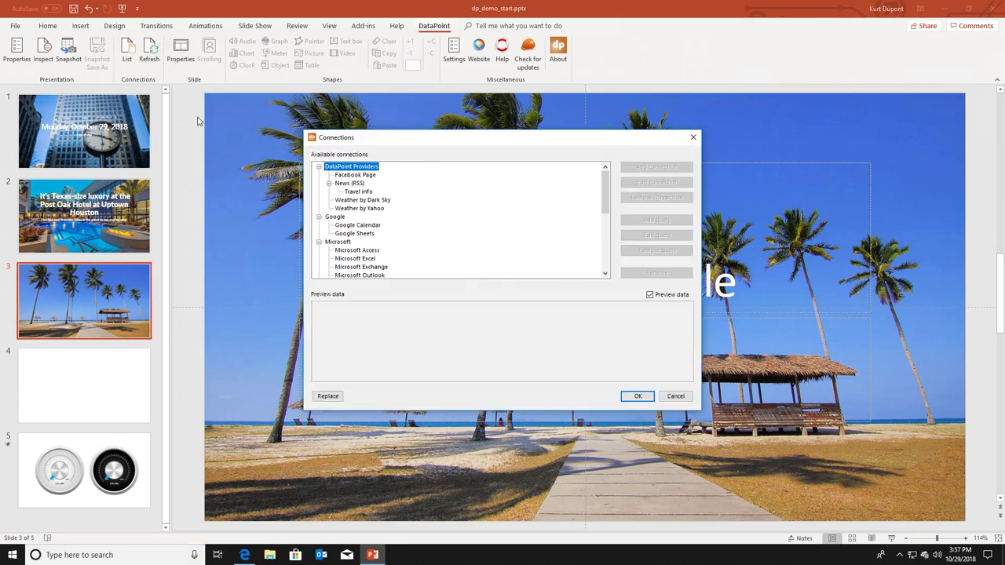
pyautogui.click(352, 209)
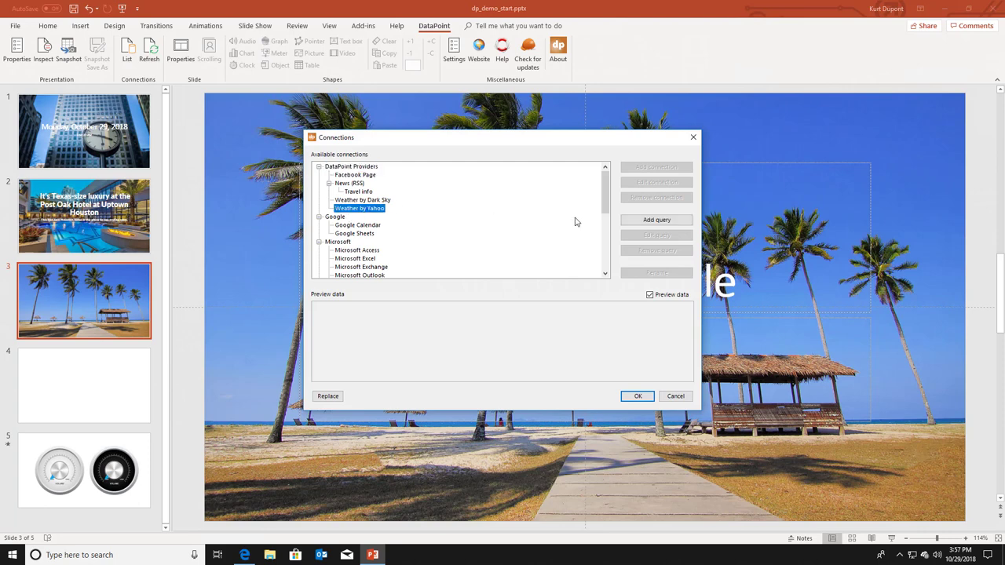
pyautogui.click(662, 222)
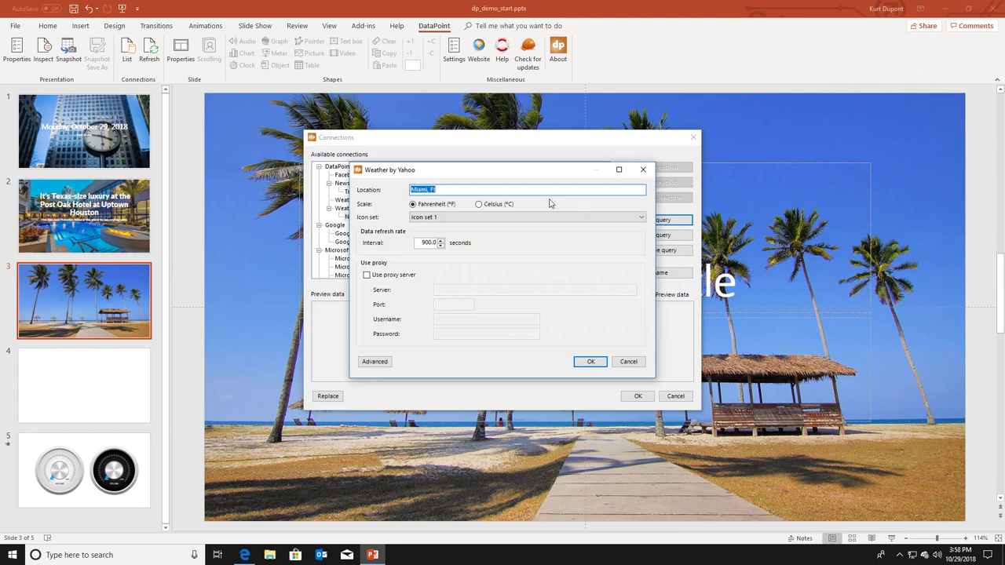
pyautogui.write('San Diego, Ca')
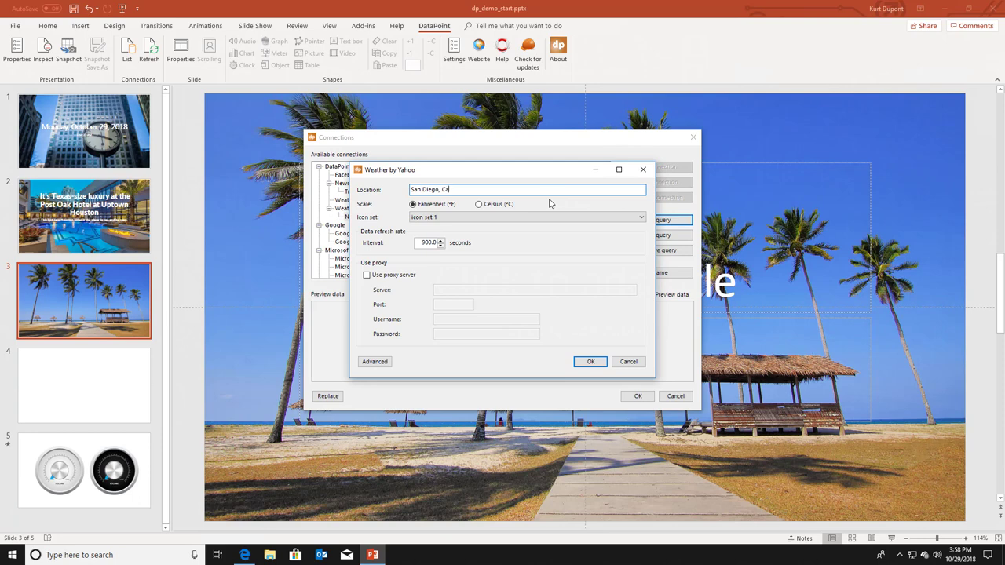
pyautogui.click(458, 219)
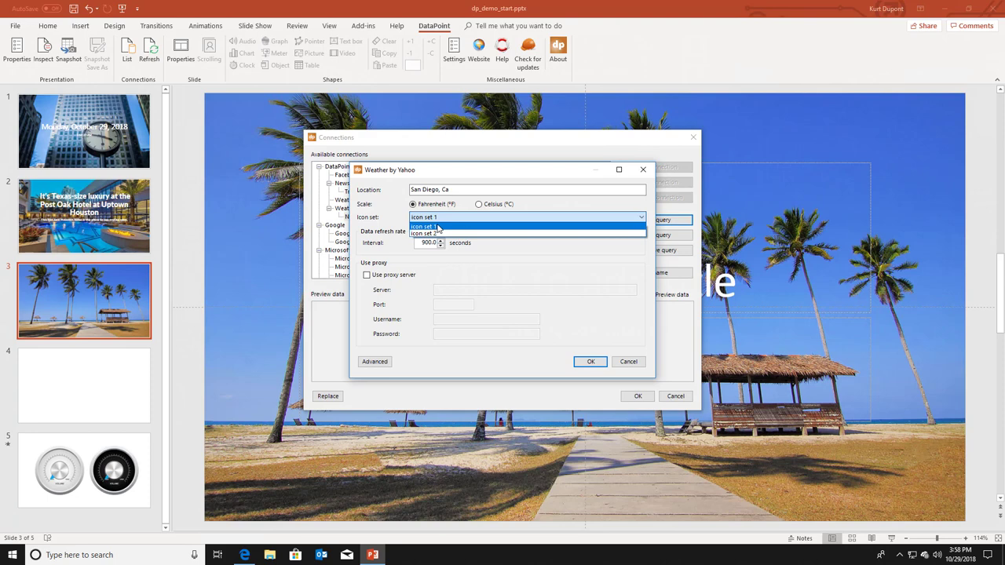
pyautogui.click(488, 252)
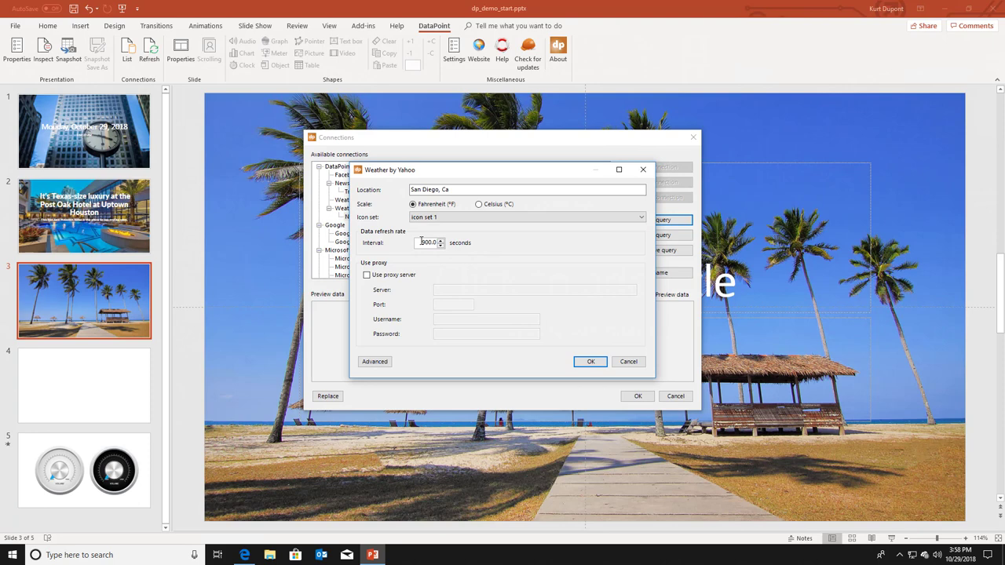
pyautogui.click(590, 361)
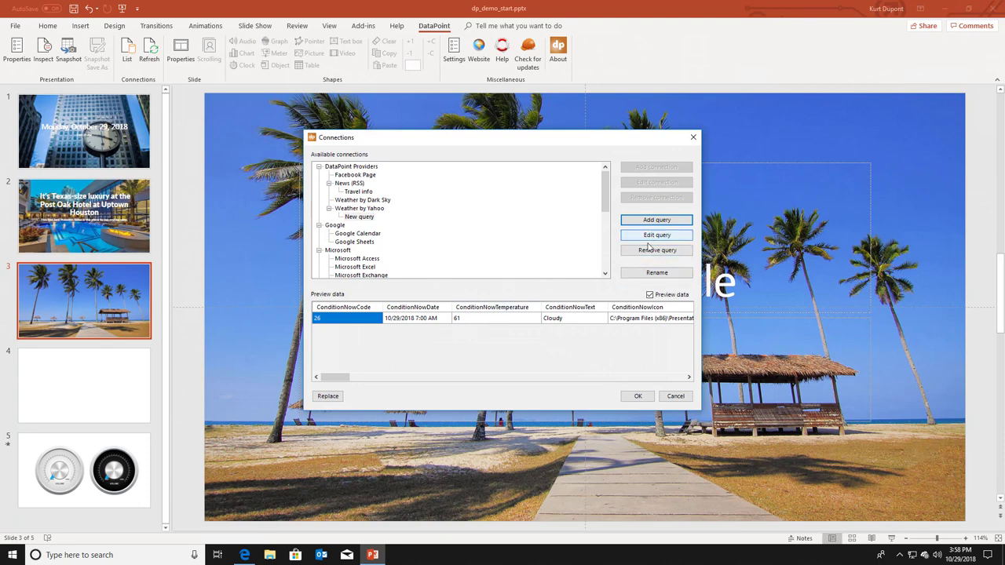
# Step: Rename the new weather query to 'San Diego' and close the connections list
pyautogui.click(644, 274)
pyautogui.write('San Diego')
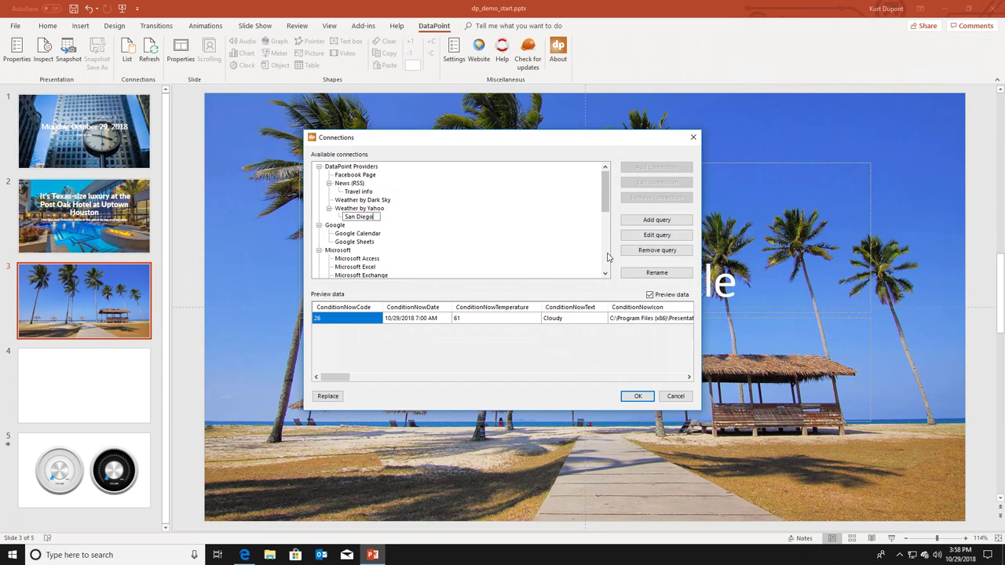
pyautogui.click(638, 396)
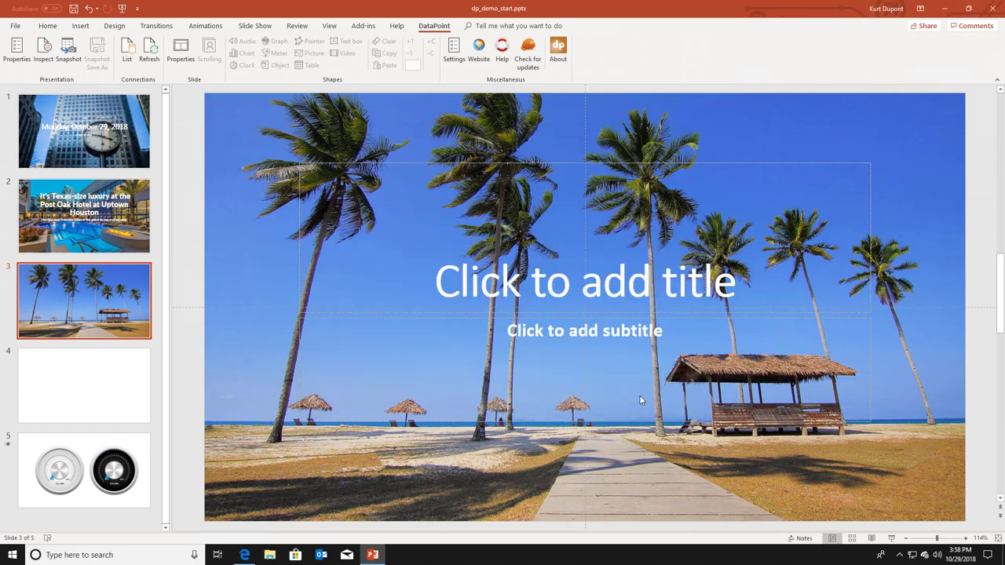
pyautogui.click(624, 282)
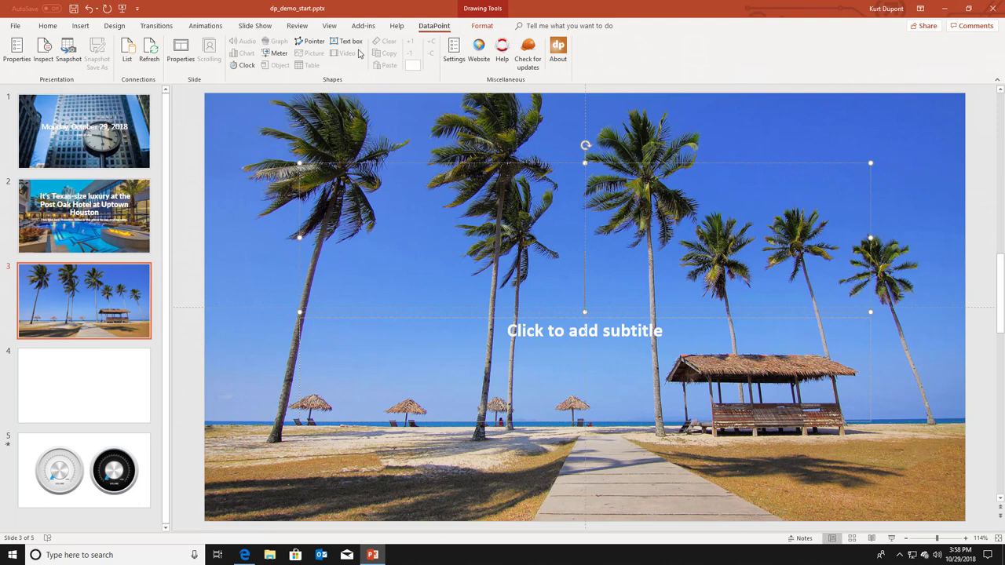
# Step: Link the slide 3 title to the Yahoo Weather San Diego ConditionNowTemperature column, showing 61
pyautogui.click(351, 44)
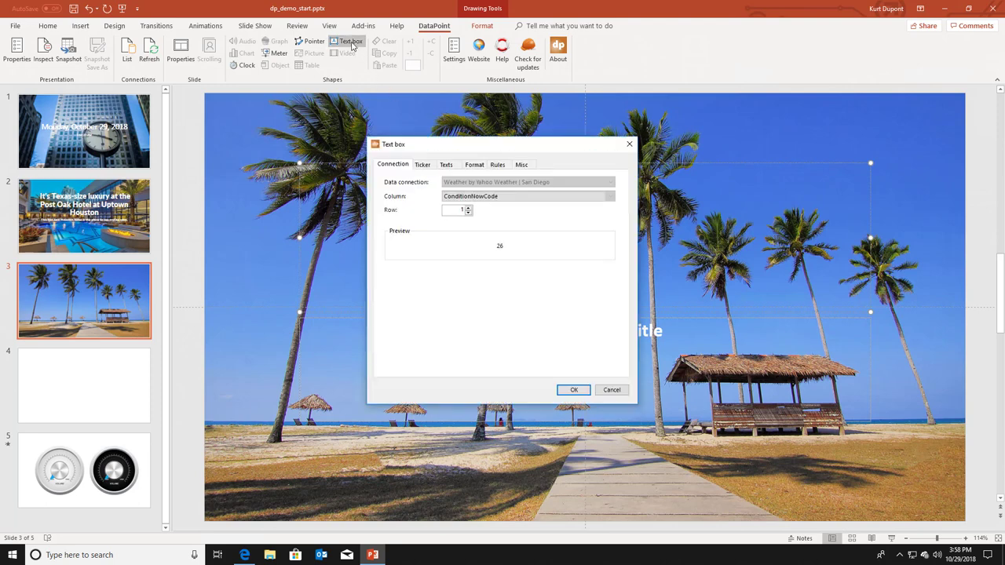
pyautogui.click(480, 183)
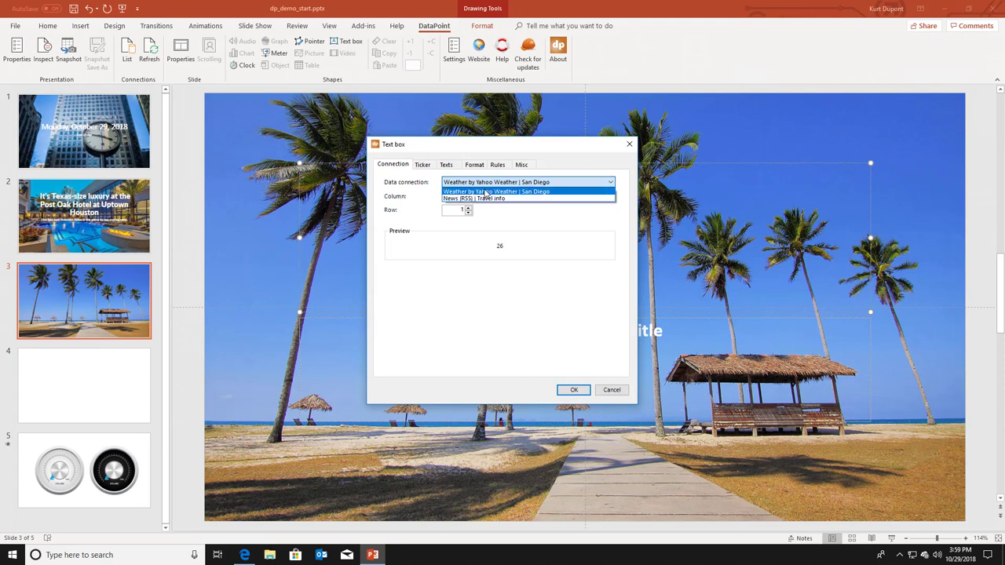
pyautogui.click(486, 193)
pyautogui.click(486, 196)
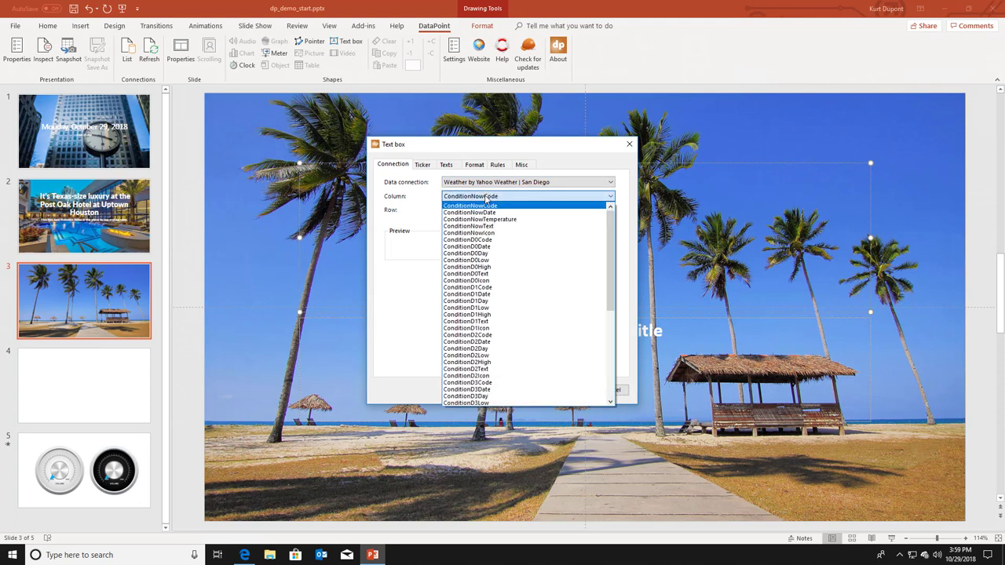
pyautogui.click(521, 220)
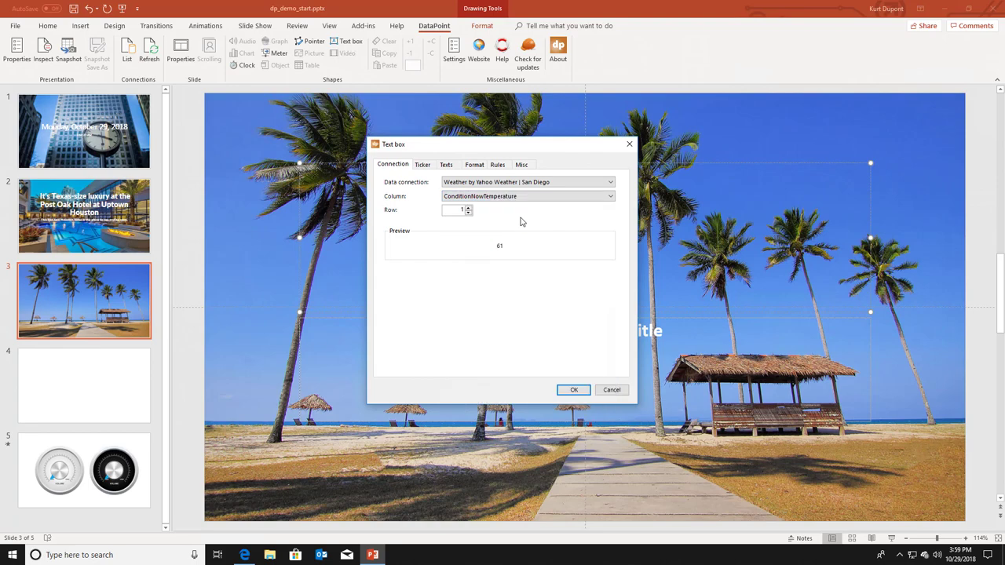
pyautogui.click(572, 390)
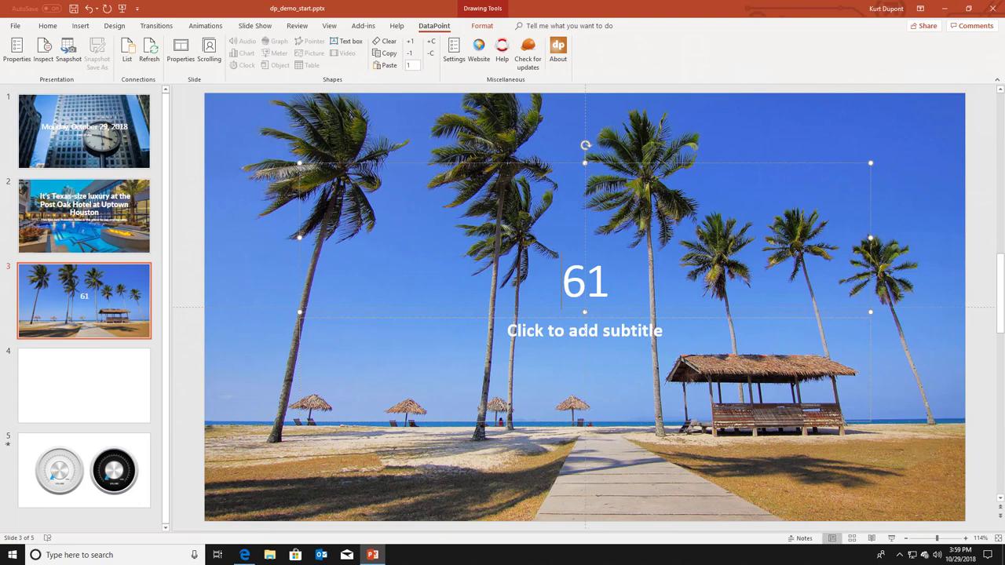
pyautogui.click(347, 44)
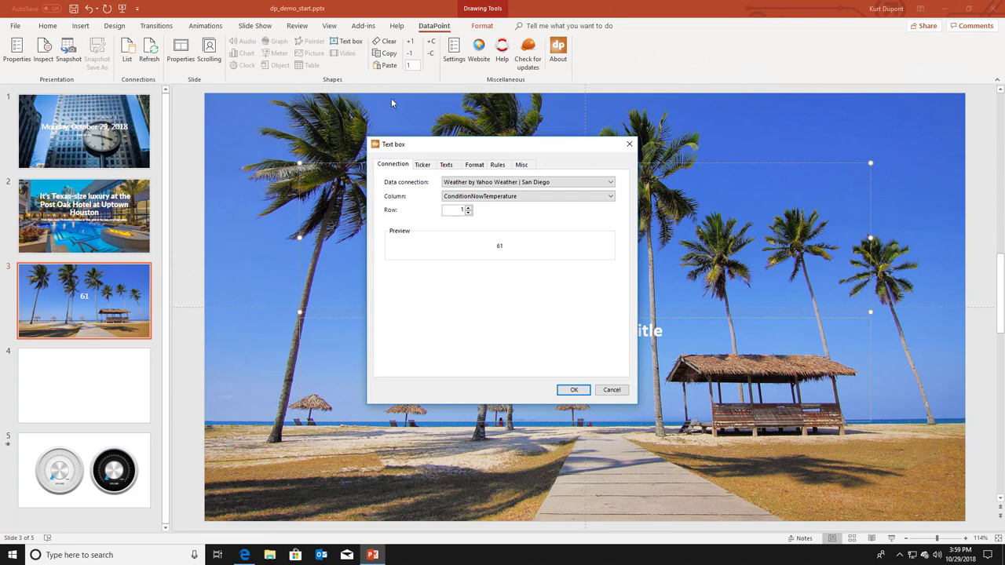
# Step: Give the temperature title prefix 'Currently: ' and suffix '°F' so it reads Currently: 61°F
pyautogui.click(452, 166)
pyautogui.click(464, 183)
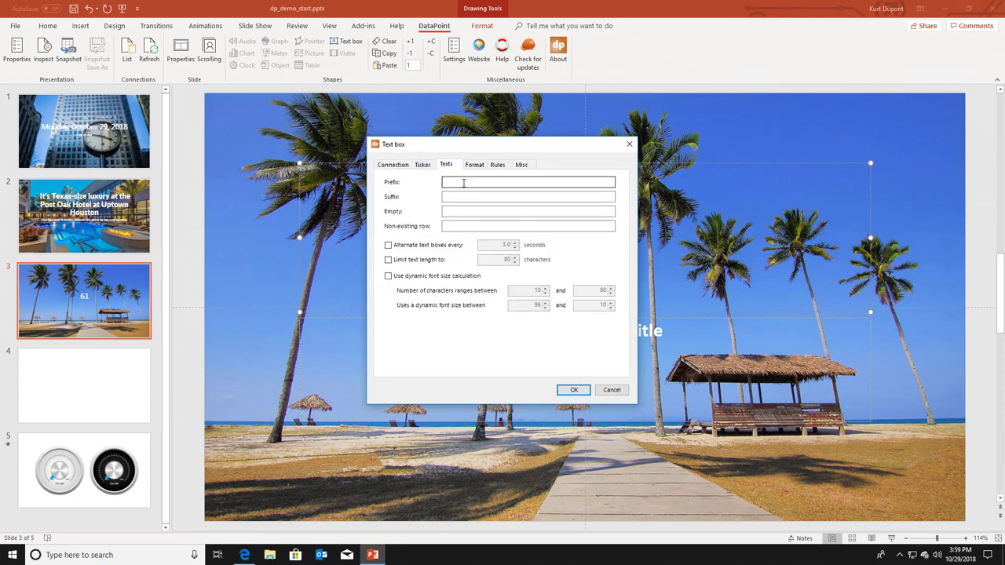
pyautogui.click(465, 183)
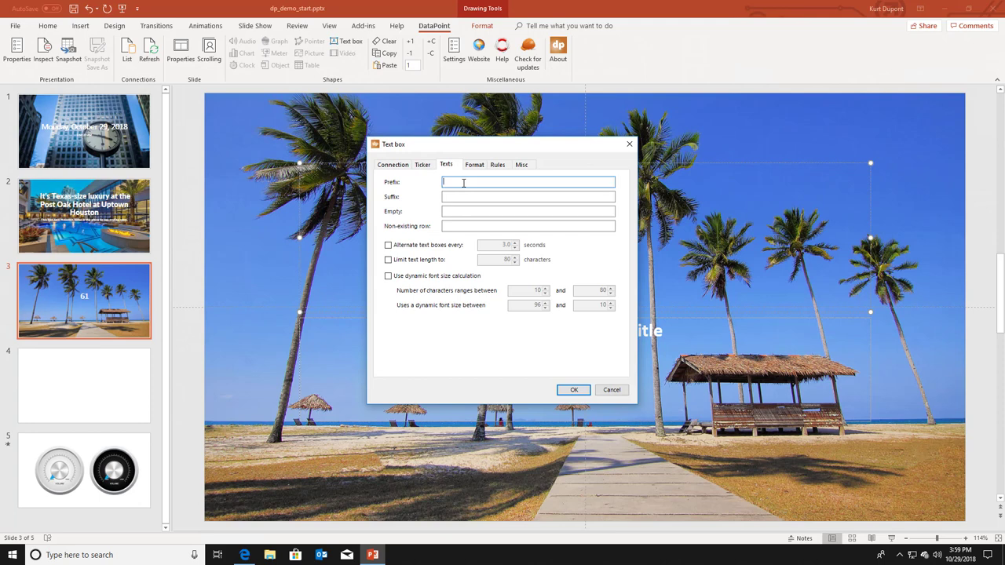
pyautogui.write('Currently')
pyautogui.press('BackSpace')
pyautogui.write('y:')
pyautogui.press('Tab')
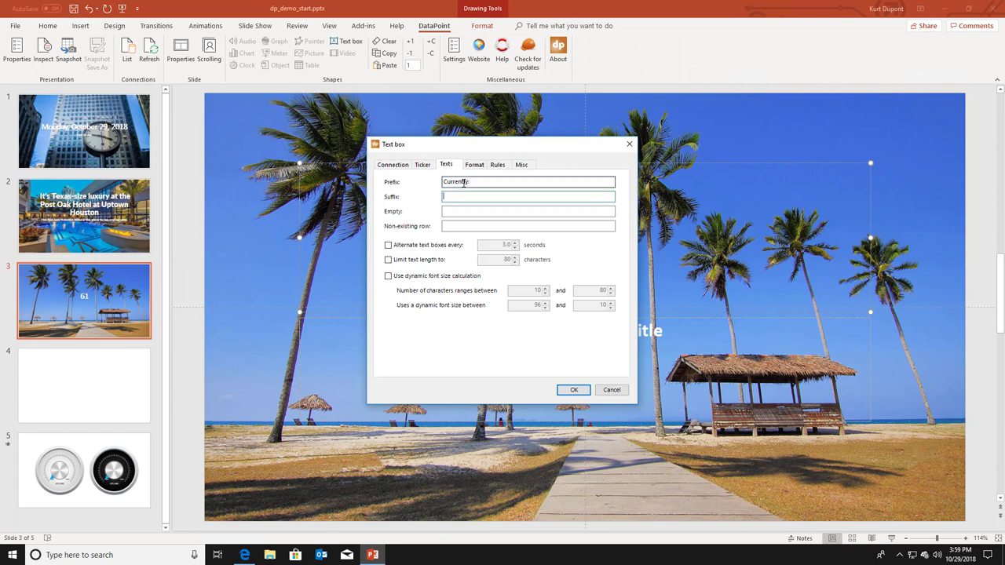
pyautogui.write('°F')
pyautogui.click(574, 391)
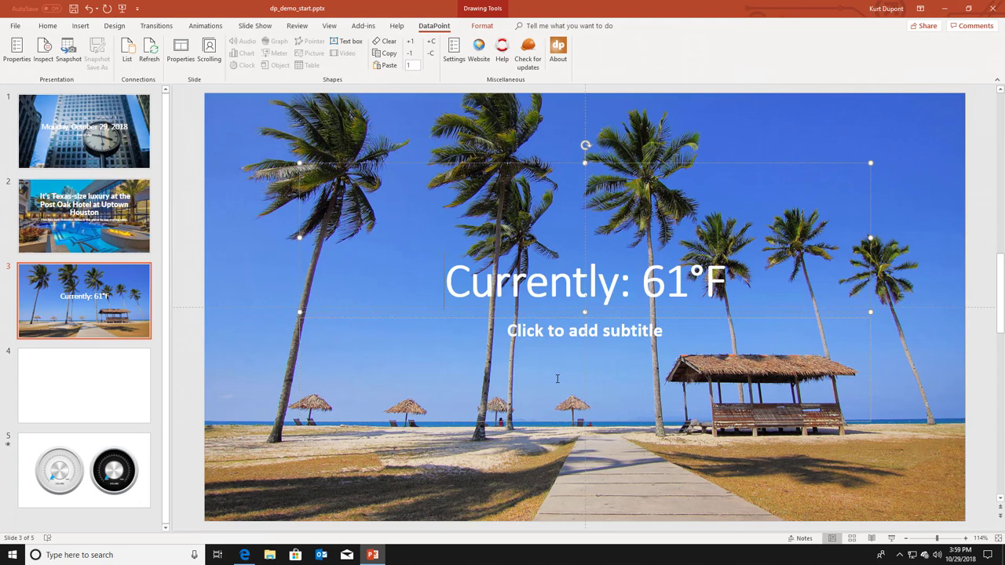
# Step: Link the subtitle to the ConditionNowText column so it displays Cloudy
pyautogui.click(546, 348)
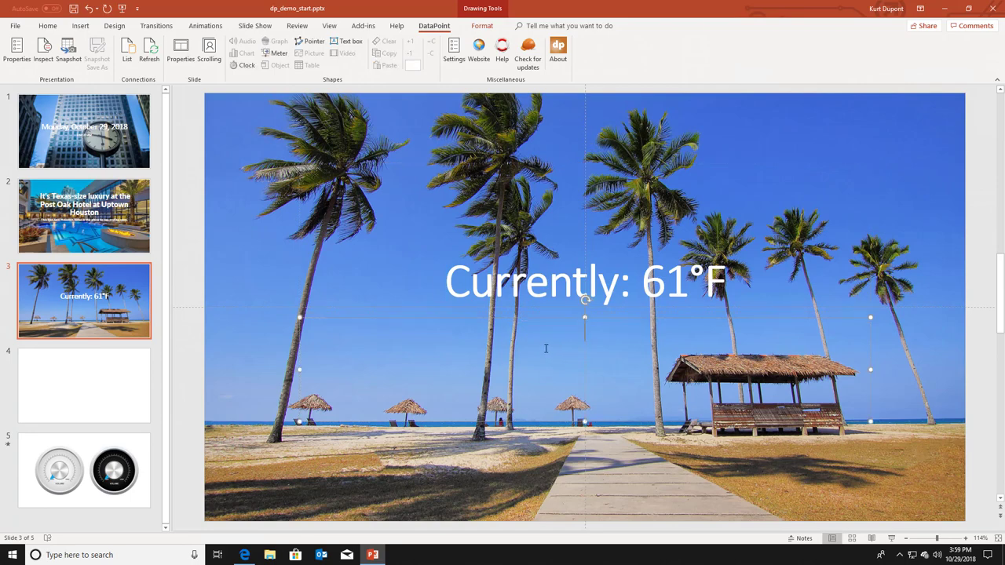
pyautogui.click(346, 41)
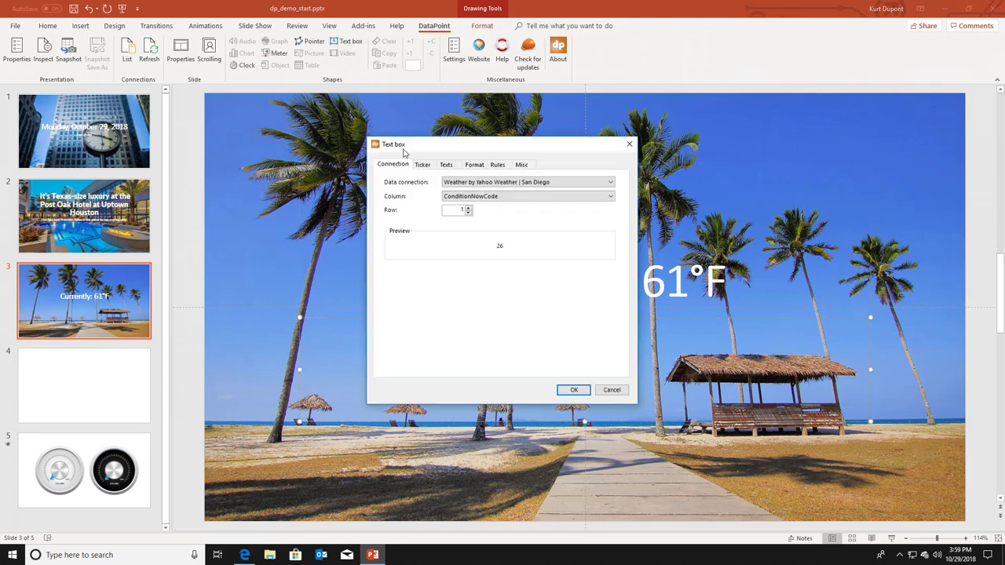
pyautogui.click(463, 197)
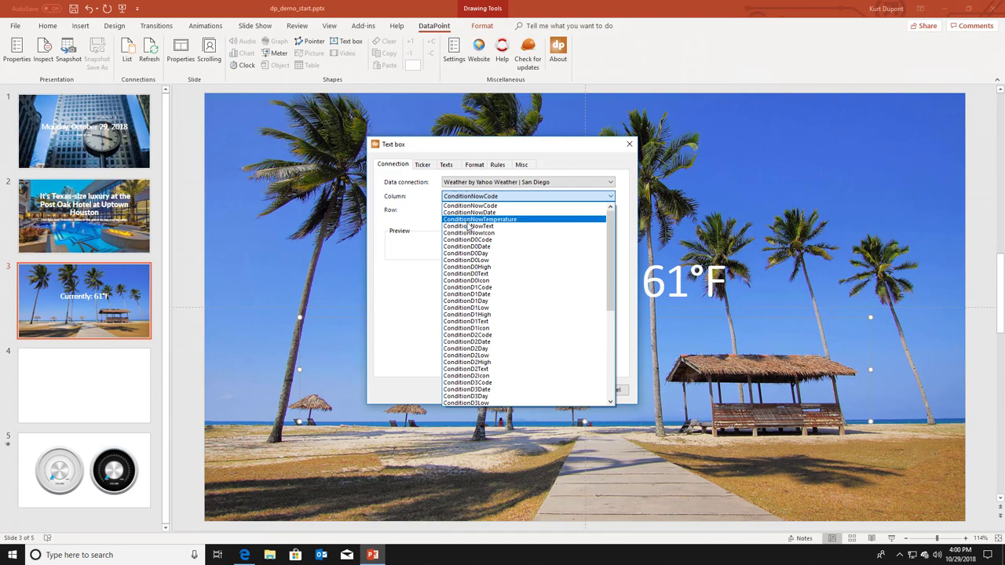
pyautogui.click(469, 226)
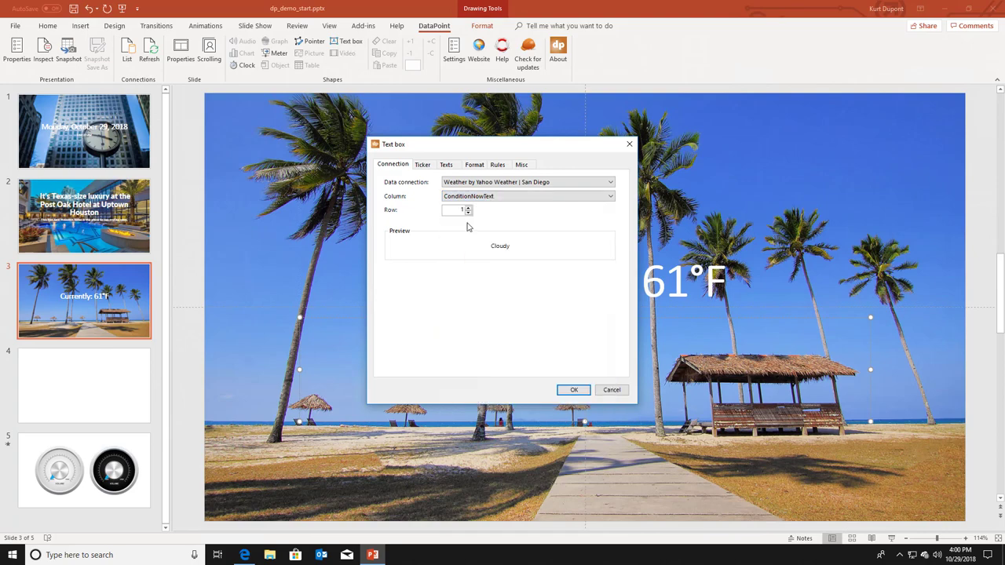
pyautogui.click(572, 388)
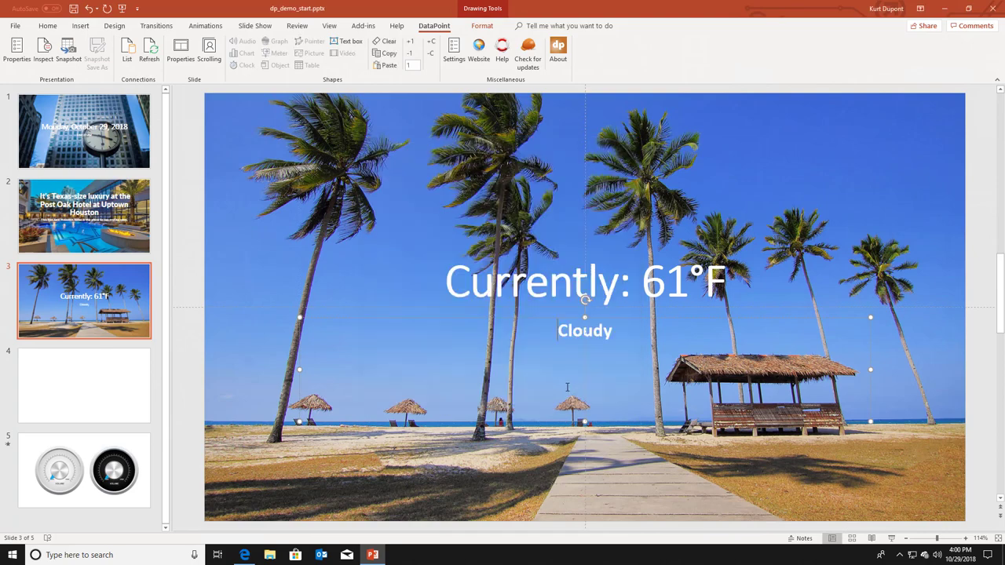
pyautogui.click(78, 28)
pyautogui.click(69, 58)
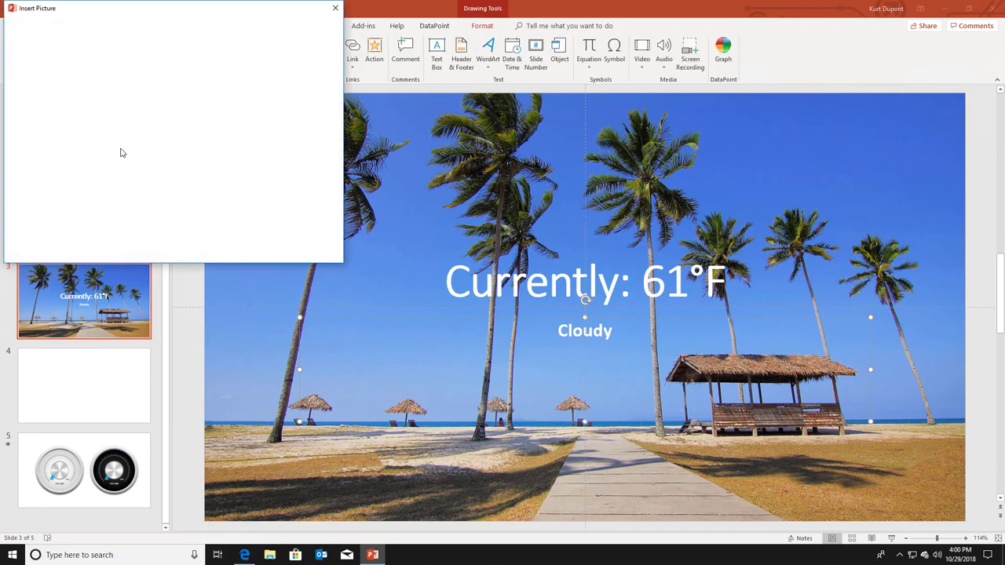
# Step: Insert dp.png, shrink it to a 1.67" square, and place it left of the Currently: 61°F title
pyautogui.doubleClick(238, 151)
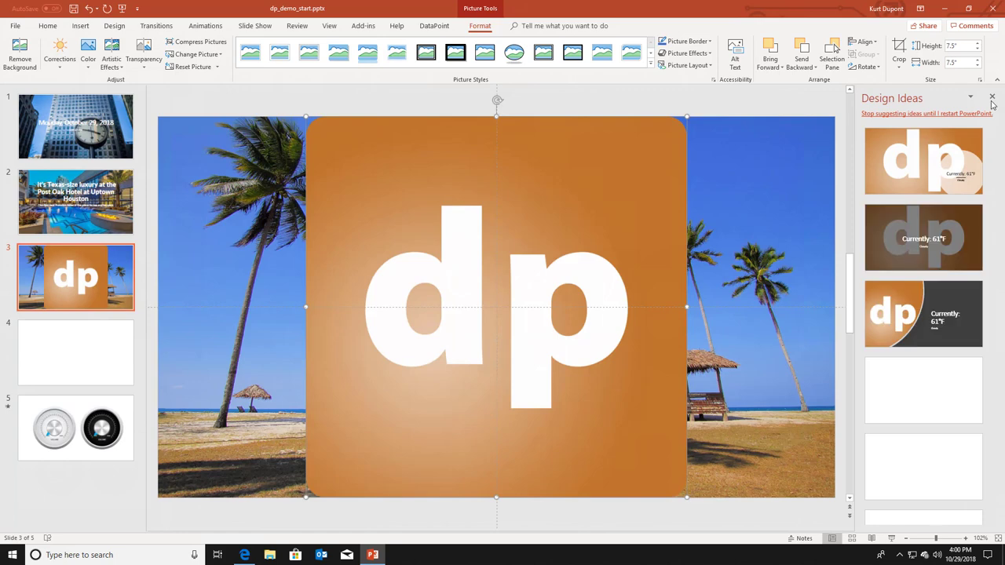
pyautogui.click(992, 98)
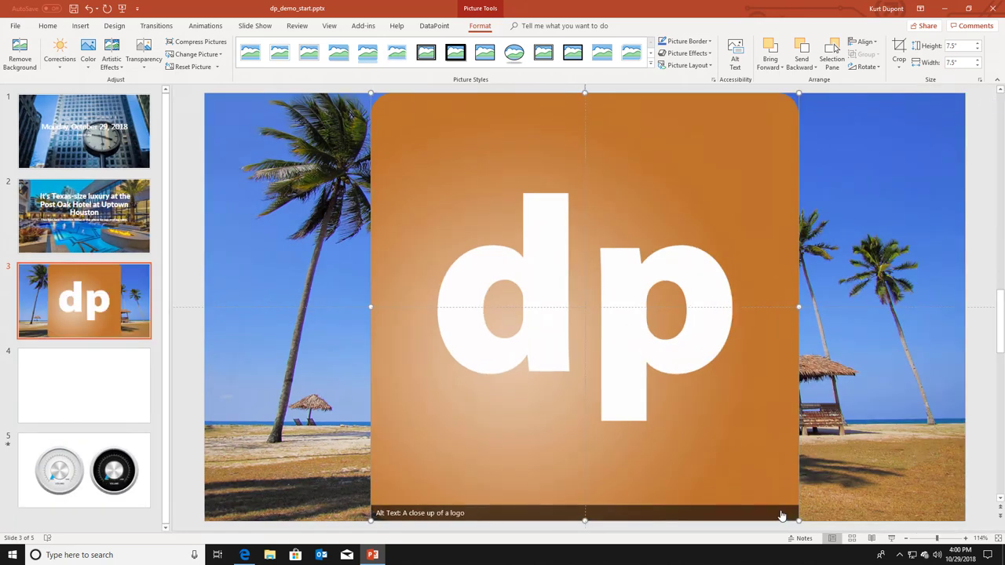
pyautogui.moveTo(799, 520); pyautogui.dragTo(466, 189)
pyautogui.moveTo(420, 140); pyautogui.dragTo(373, 307)
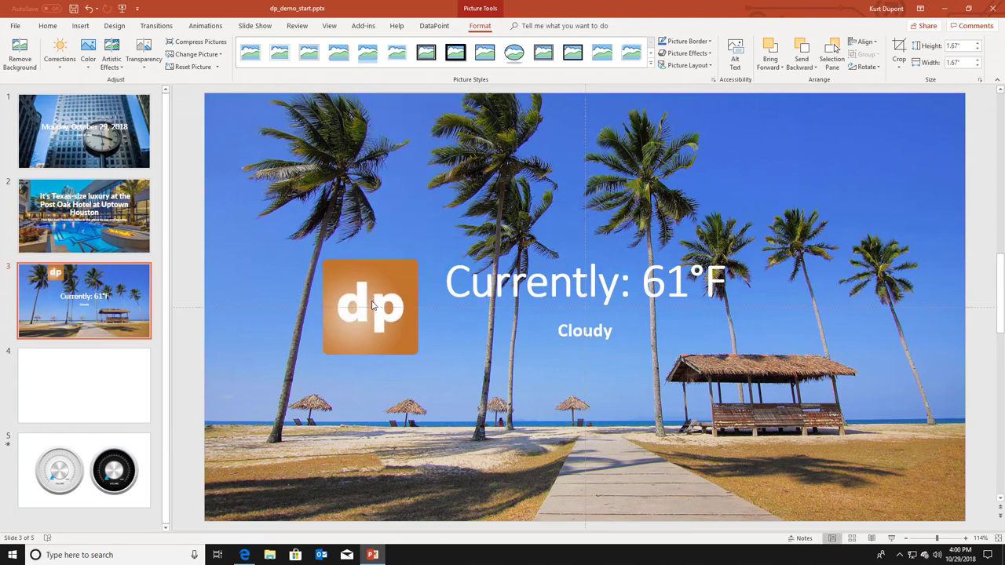
pyautogui.click(437, 29)
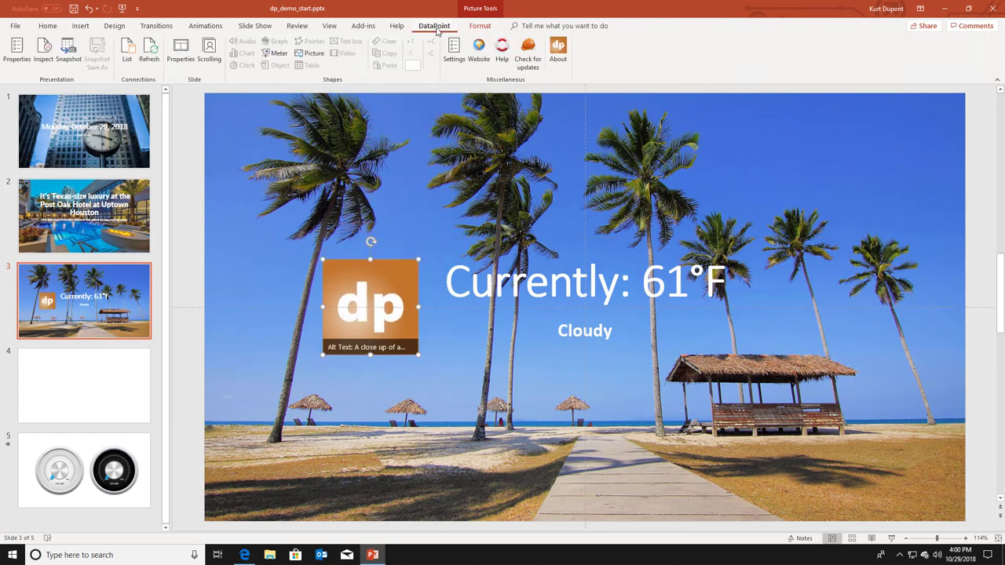
# Step: Convert the dp logo to a DataPoint picture linked to the ConditionNowIcon column
pyautogui.click(314, 53)
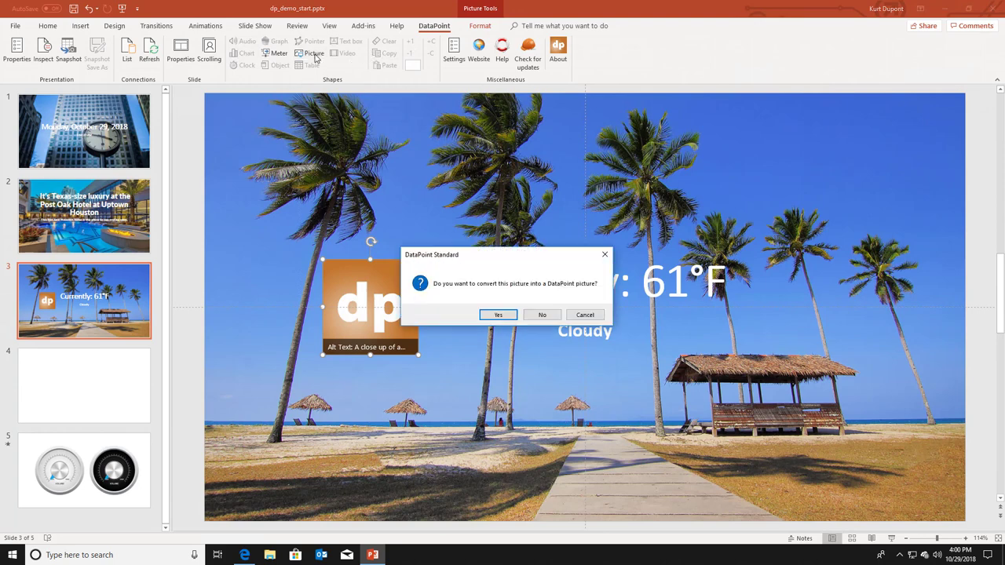
pyautogui.click(497, 315)
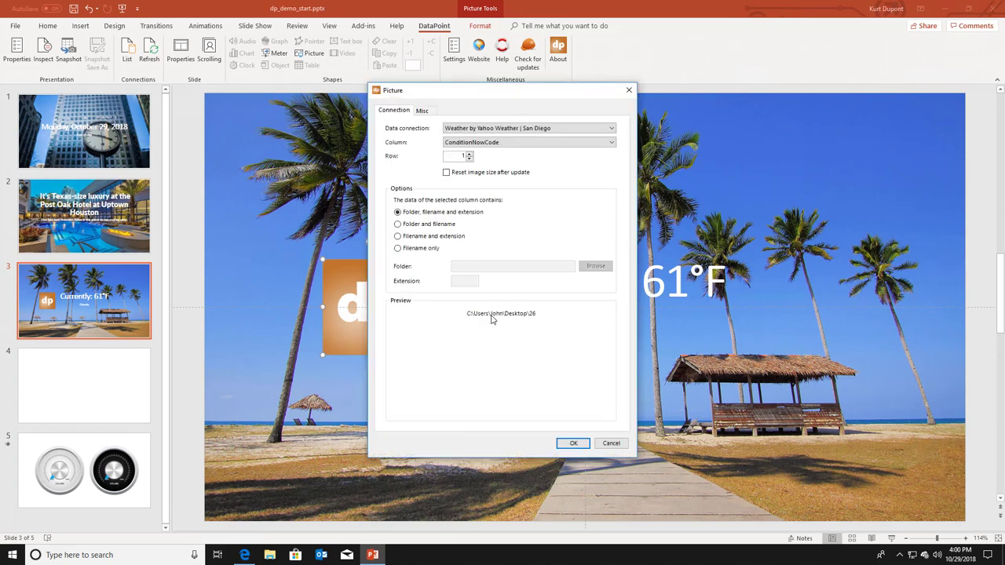
pyautogui.click(517, 144)
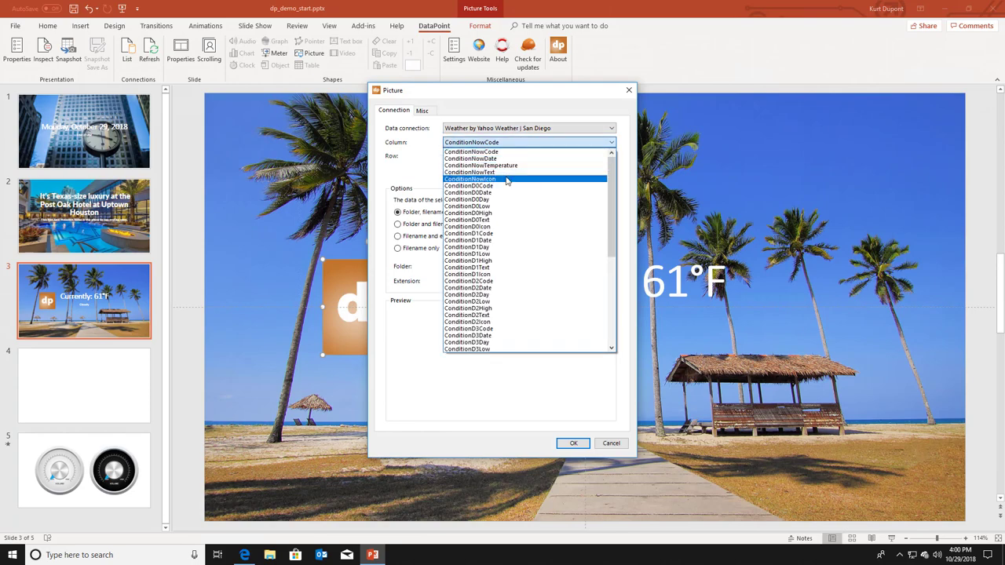
pyautogui.click(508, 180)
pyautogui.click(562, 445)
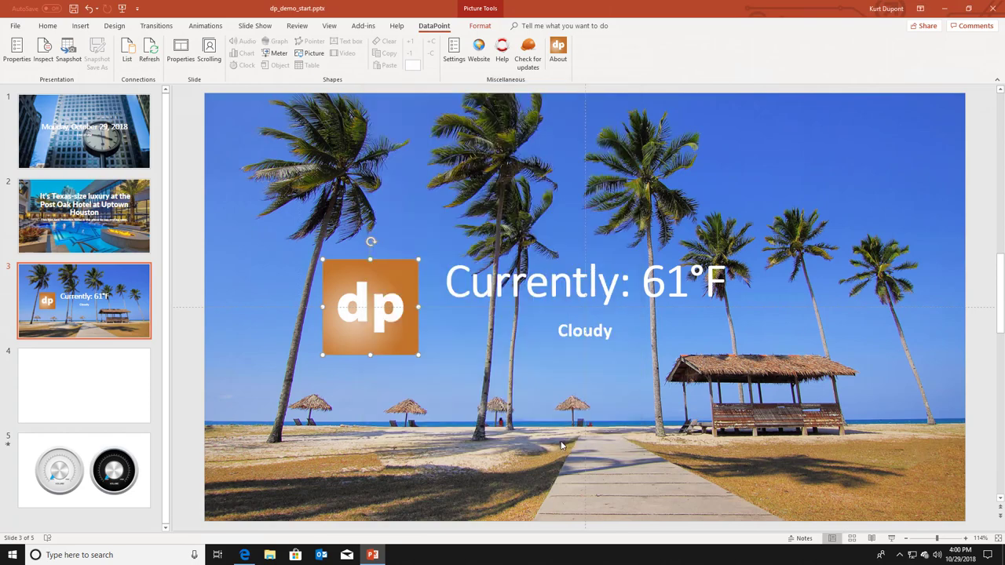